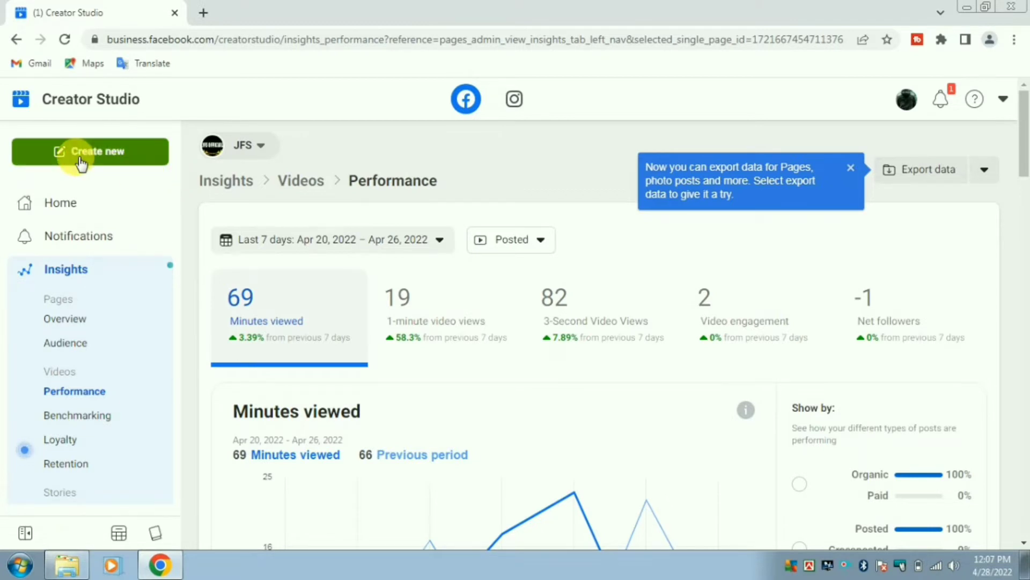
click(114, 157)
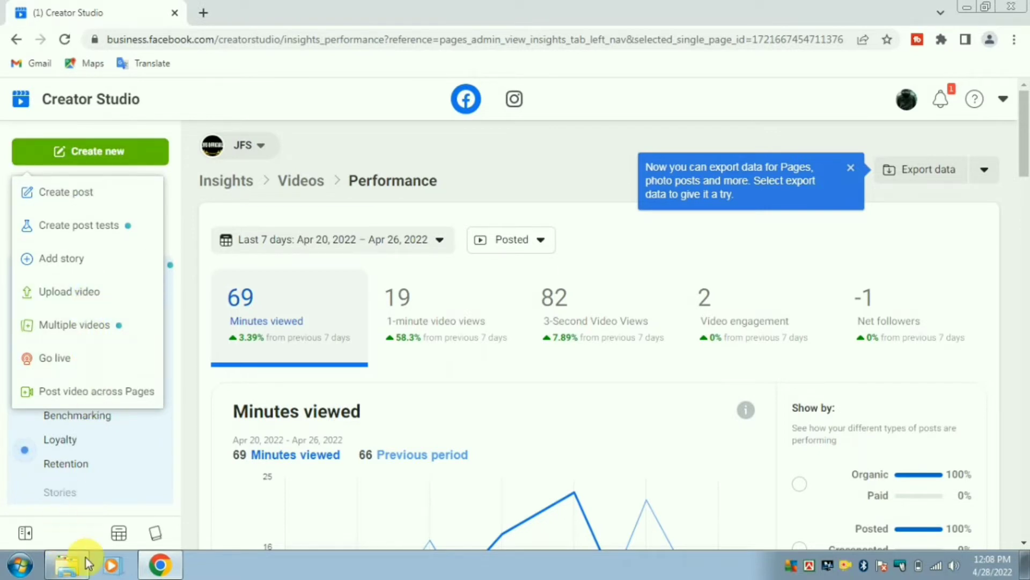
click(67, 565)
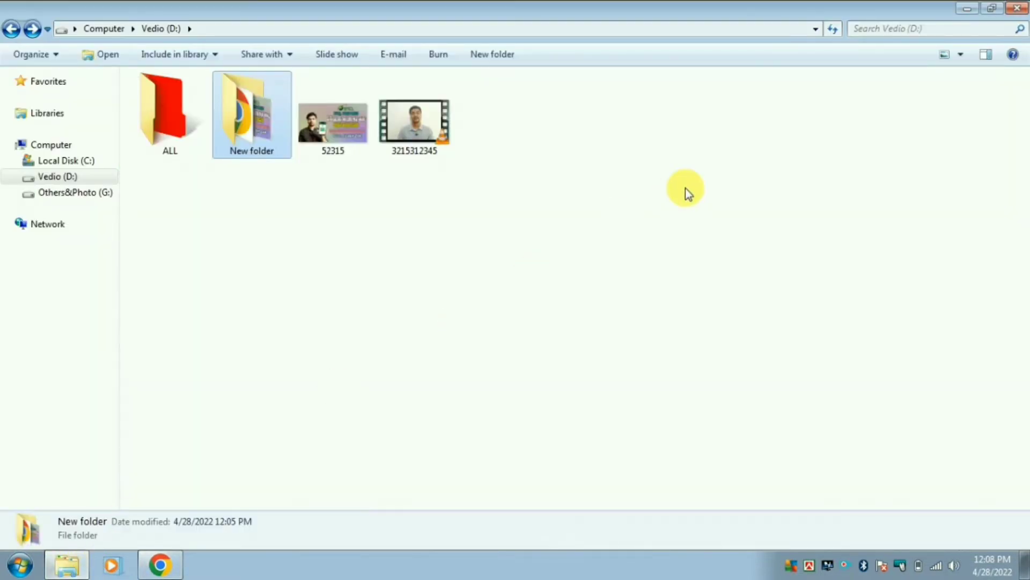
click(343, 203)
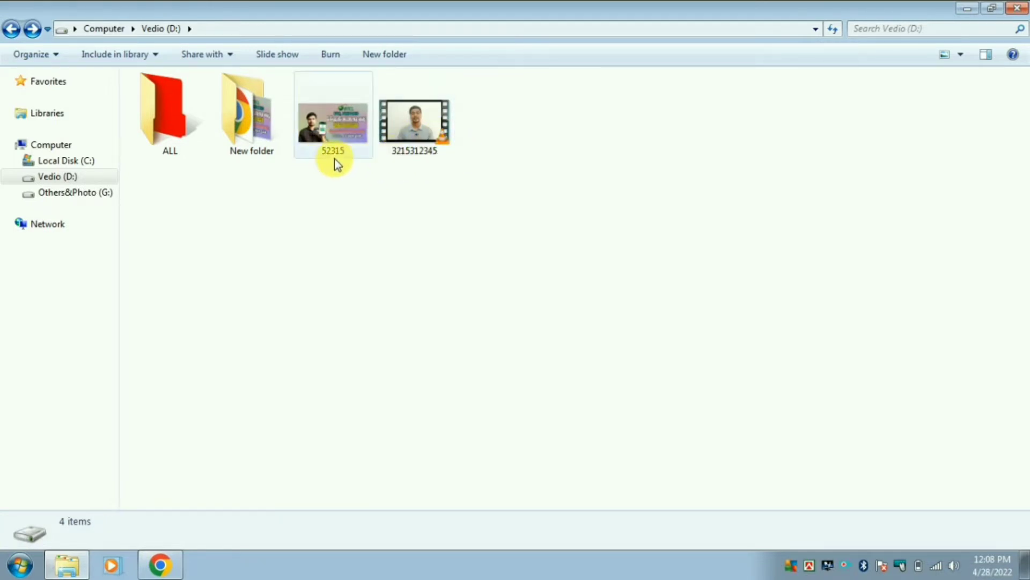
click(429, 156)
right_click(430, 157)
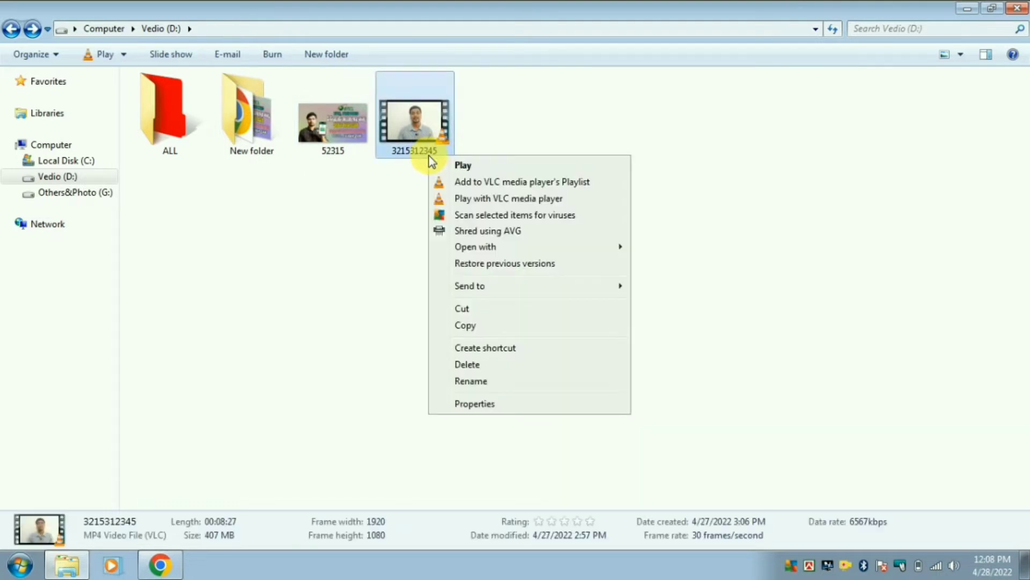
click(475, 381)
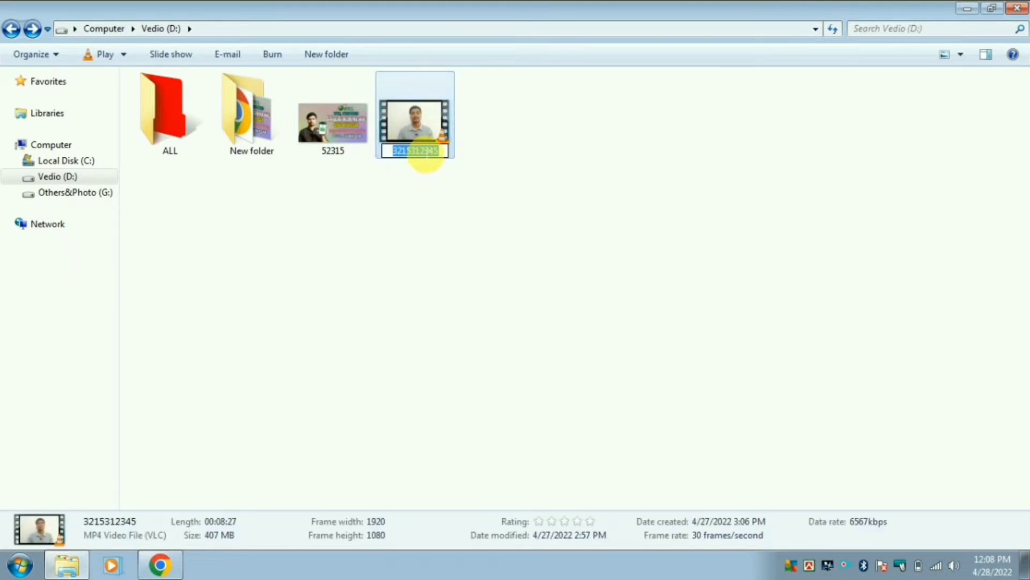
right_click(424, 153)
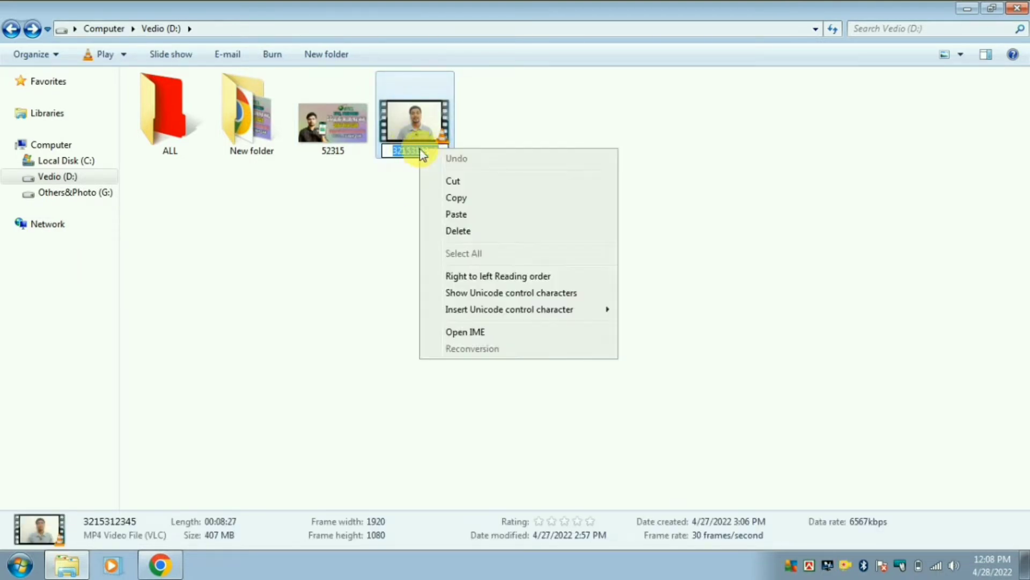
click(453, 214)
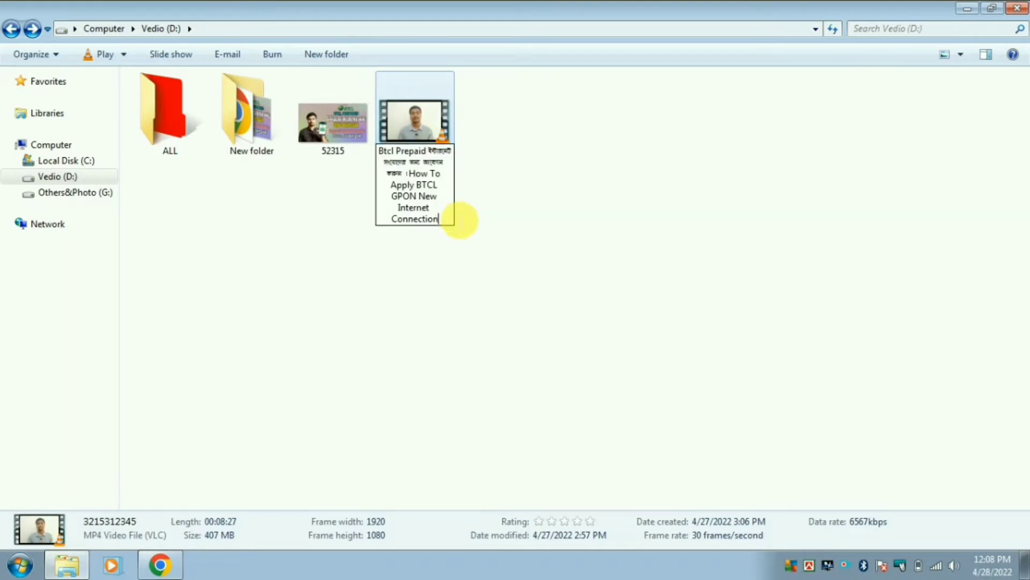
click(399, 263)
Step: Rename image 52315 as "Btcl Prepaid ইন্টারনেট সংযোগের জন্য আবেদন করুন । How To Apply BTCL GPON New Internet Connection"
click(327, 146)
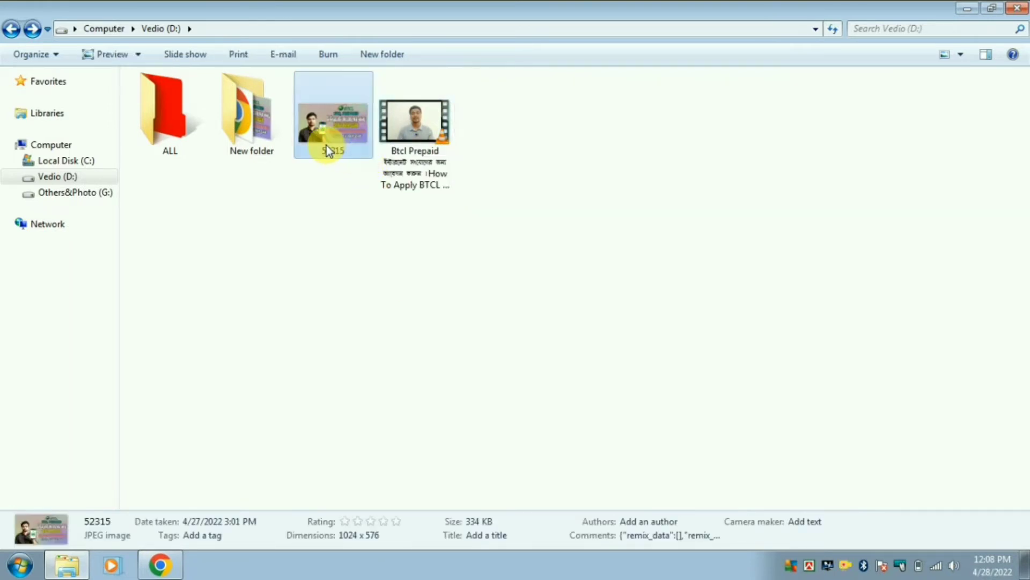
right_click(327, 146)
click(363, 431)
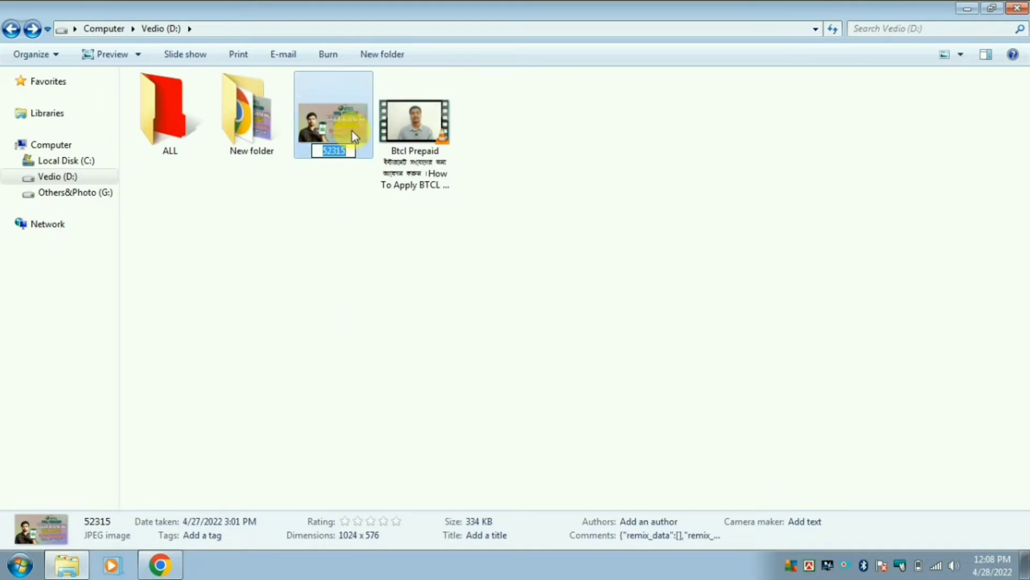
right_click(336, 152)
click(372, 221)
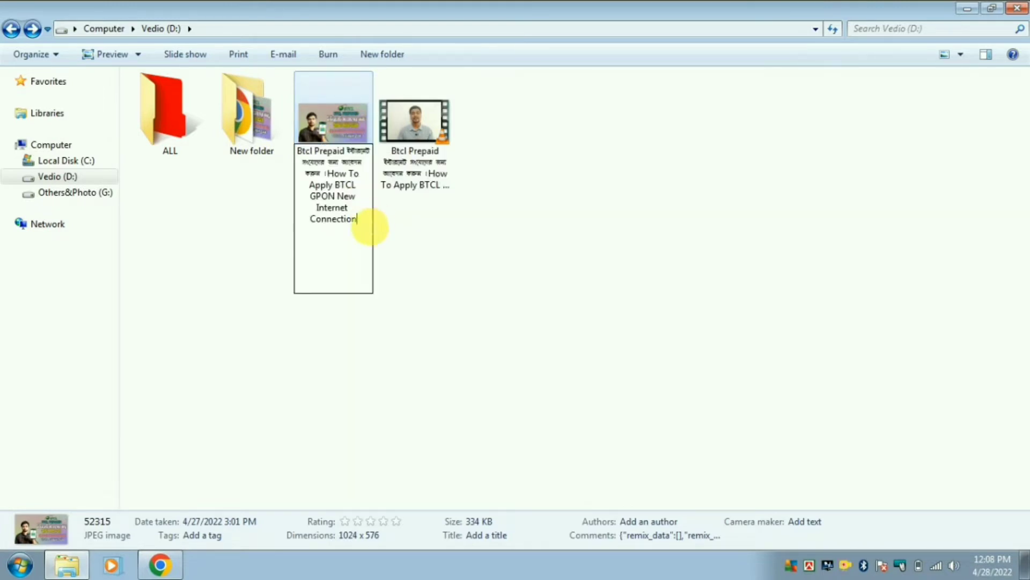
click(277, 296)
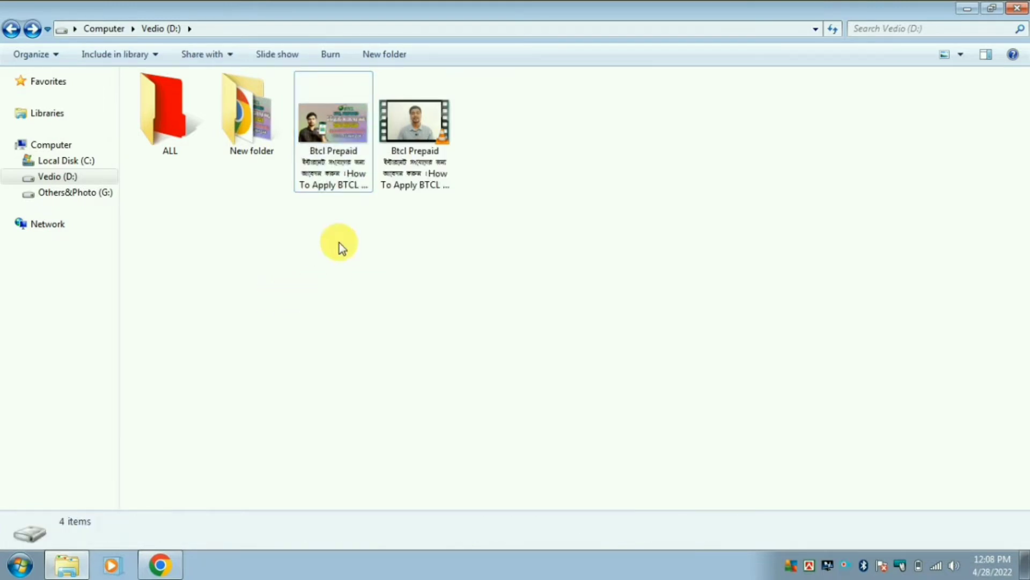
Step: Switch back to Creator Studio in Chrome and upload the renamed Btcl Prepaid video from the Vedio (D:) drive as a new video post
click(167, 570)
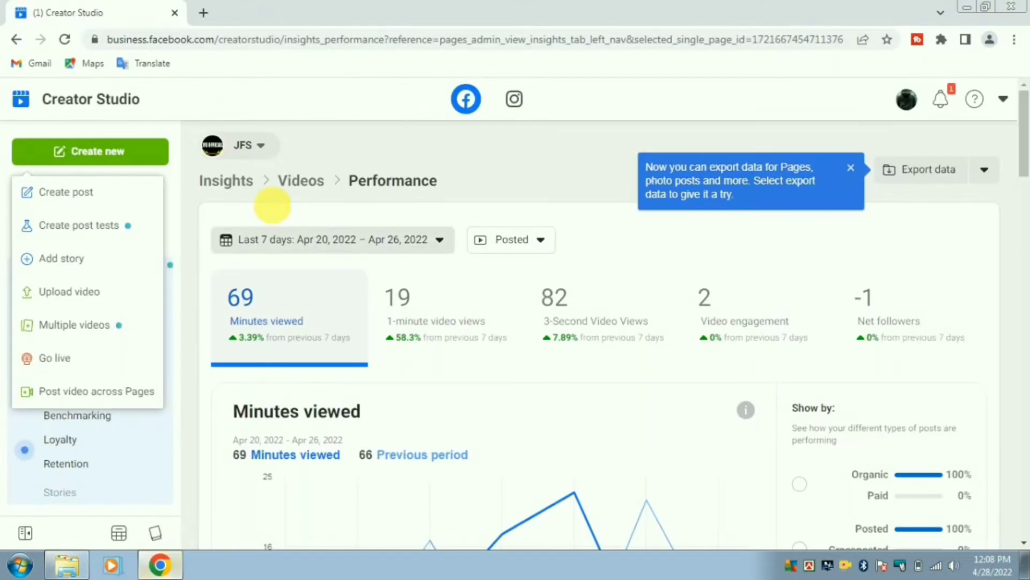
click(92, 153)
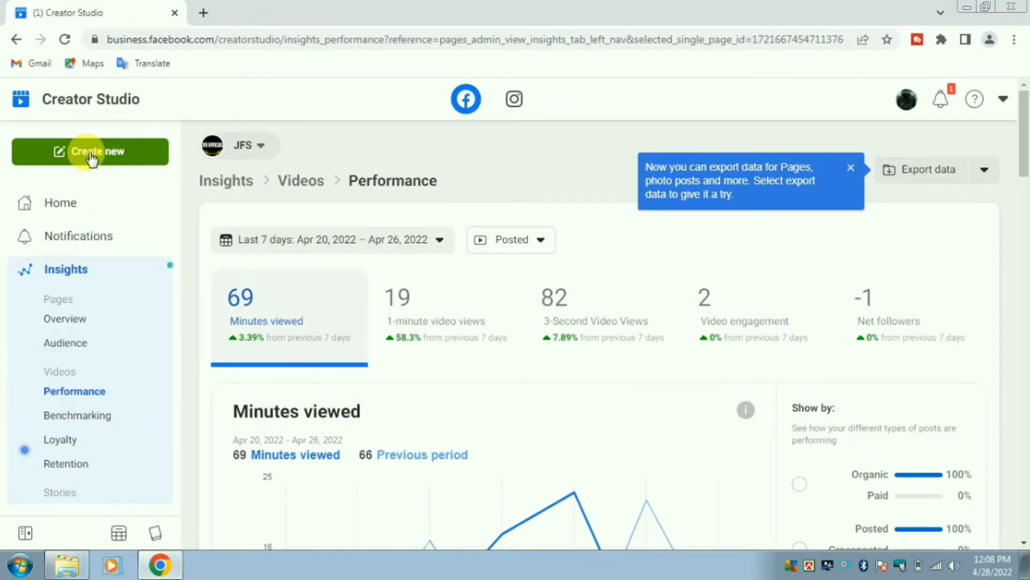
click(92, 153)
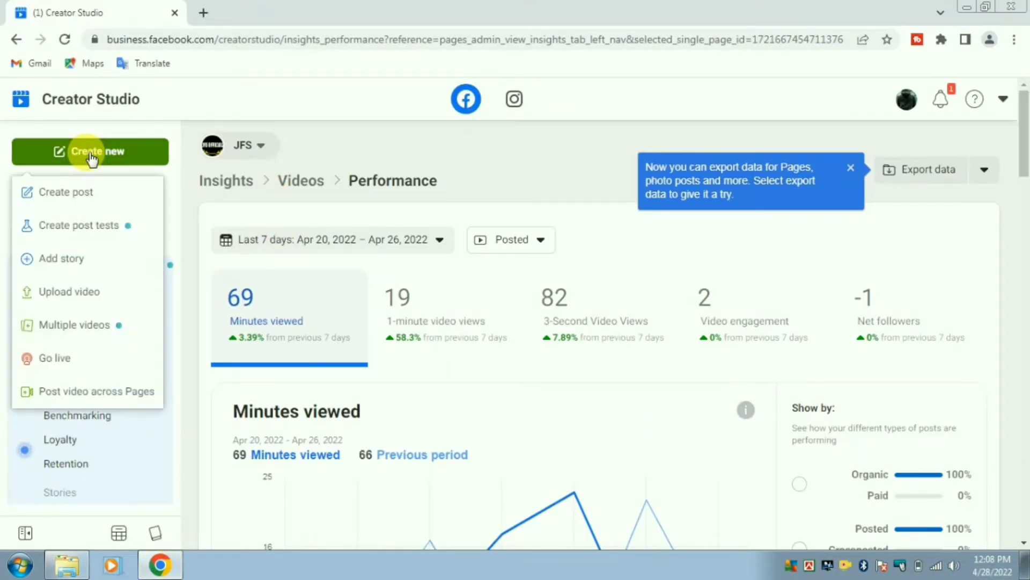
click(85, 294)
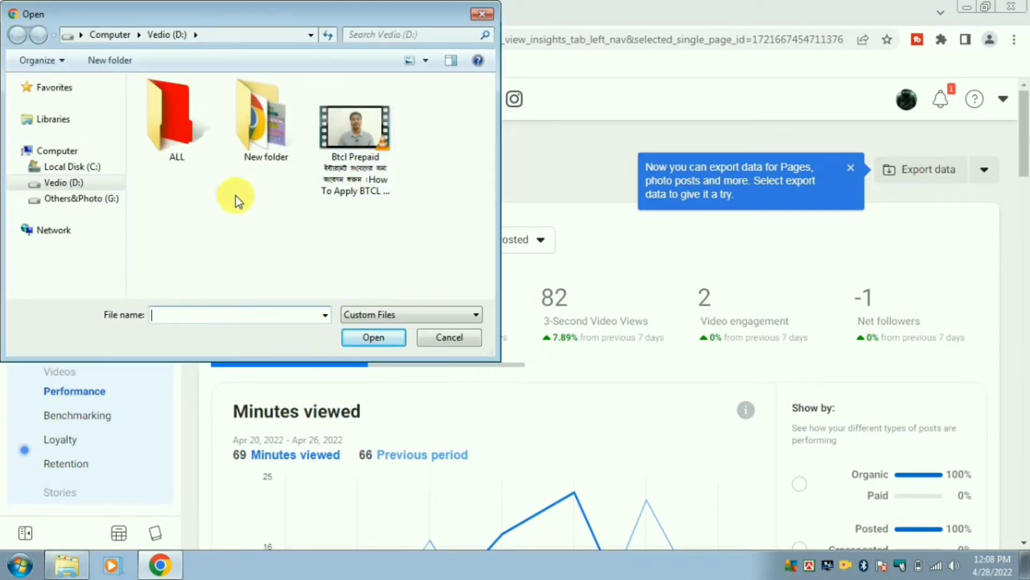
click(365, 185)
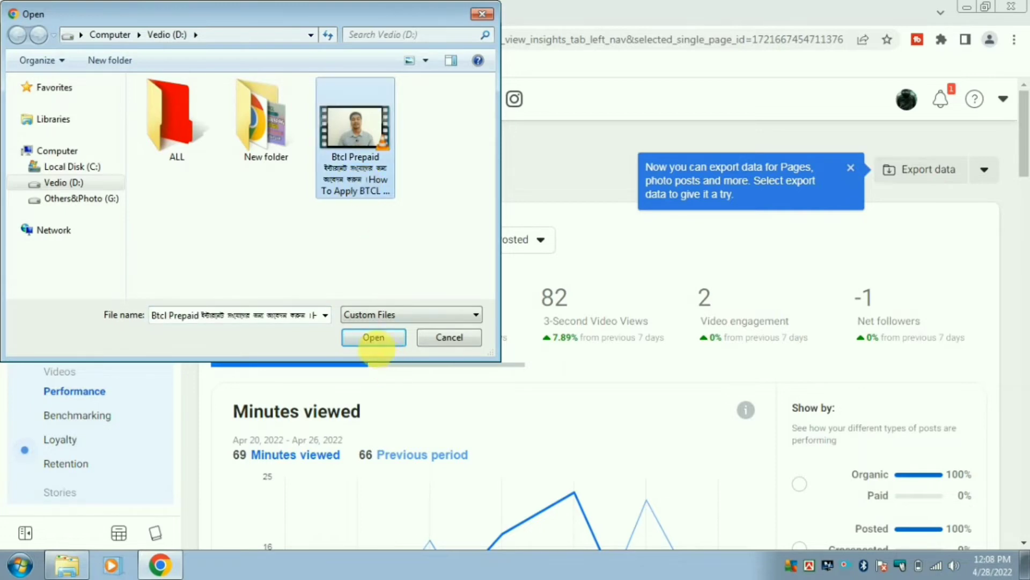
click(375, 338)
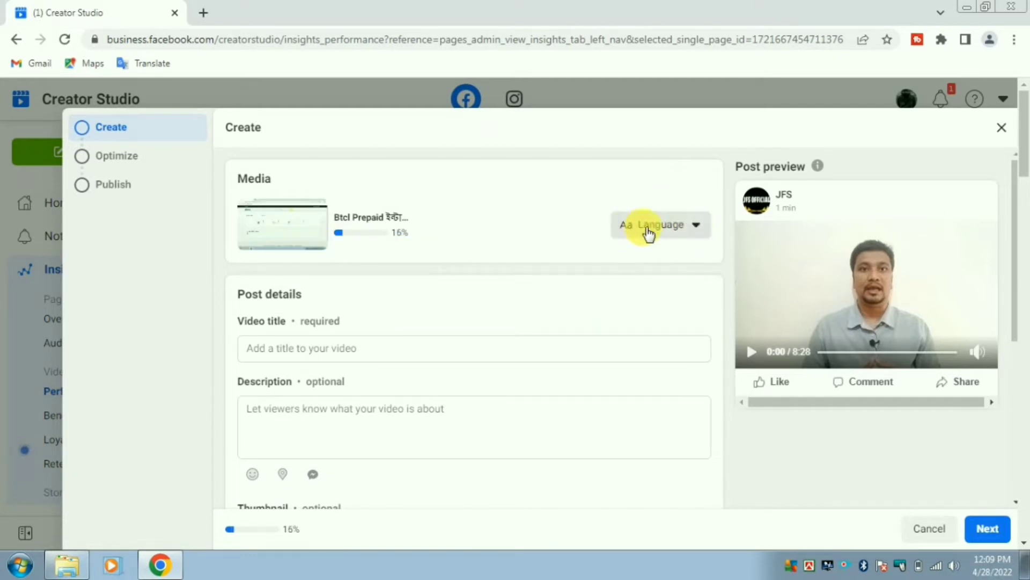
Step: Set the language of the uploaded video to Bengali
click(698, 226)
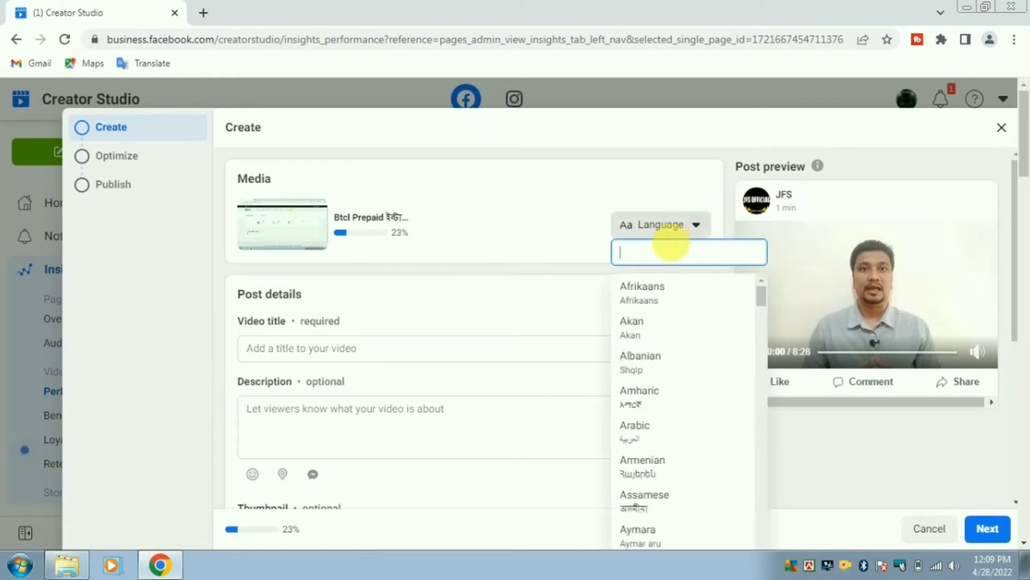
scroll(671, 301, down, 3)
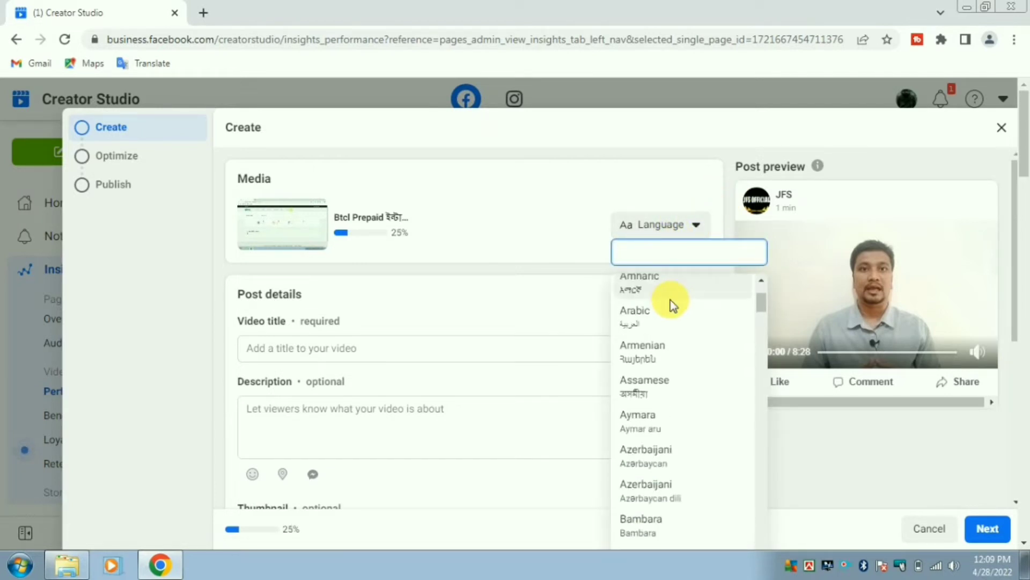
scroll(674, 303, down, 1)
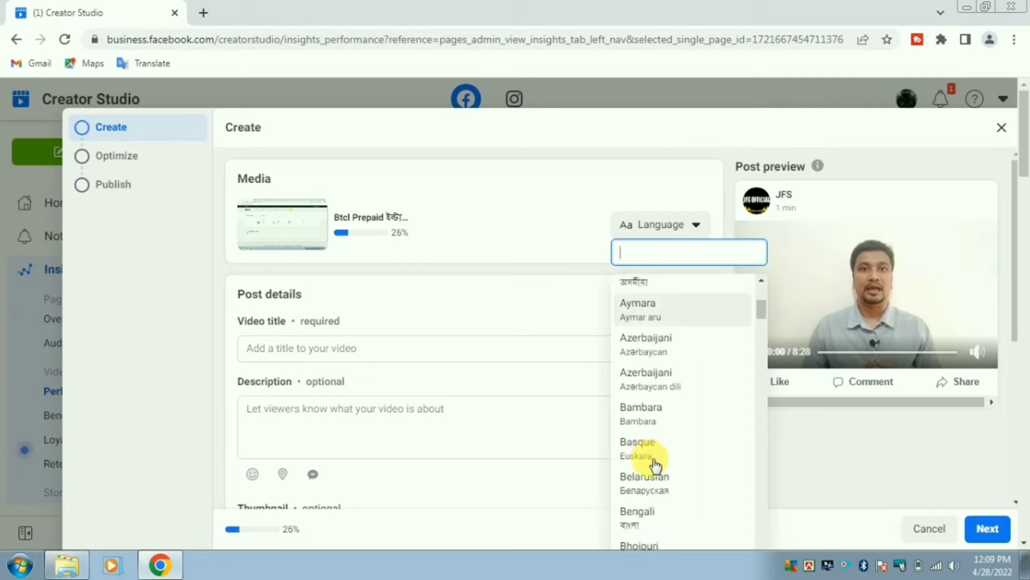
click(649, 519)
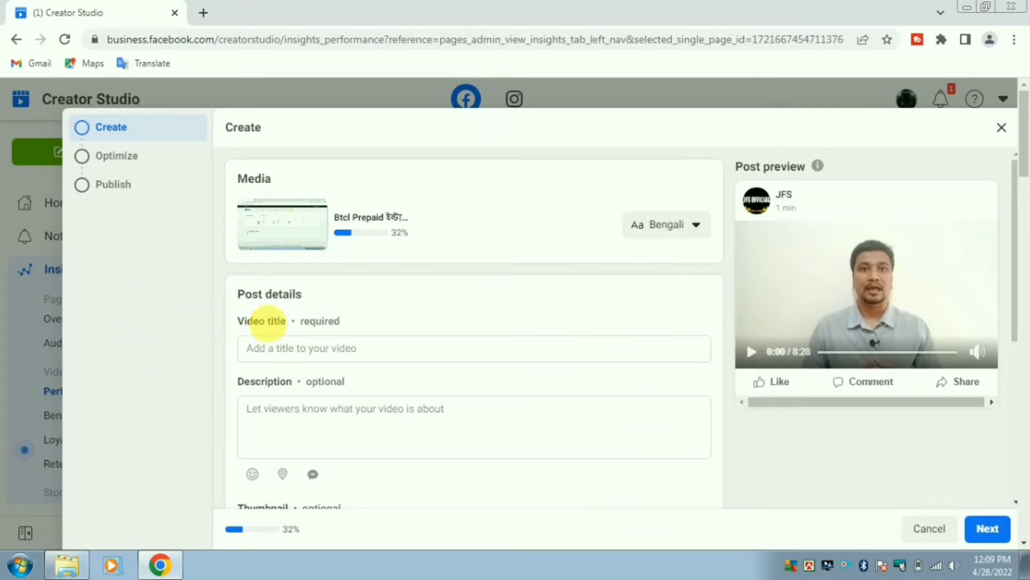
Step: Paste "Btcl Prepaid ইন্টারনেট সংযোগের জন্য আবেদন করুন । How To Apply BTCL GPON New Internet Connection" as the video title
click(281, 355)
click(283, 355)
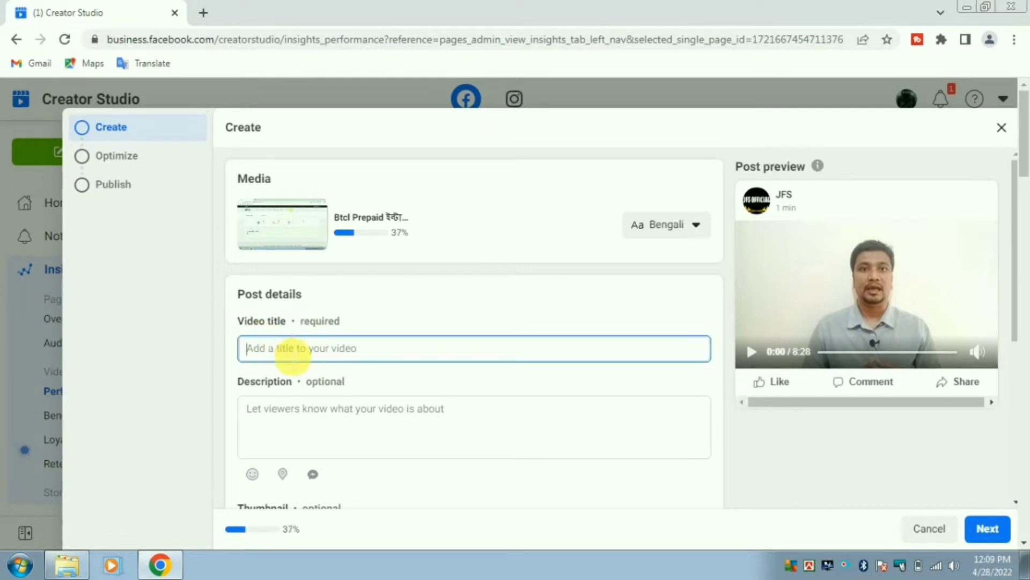
right_click(294, 355)
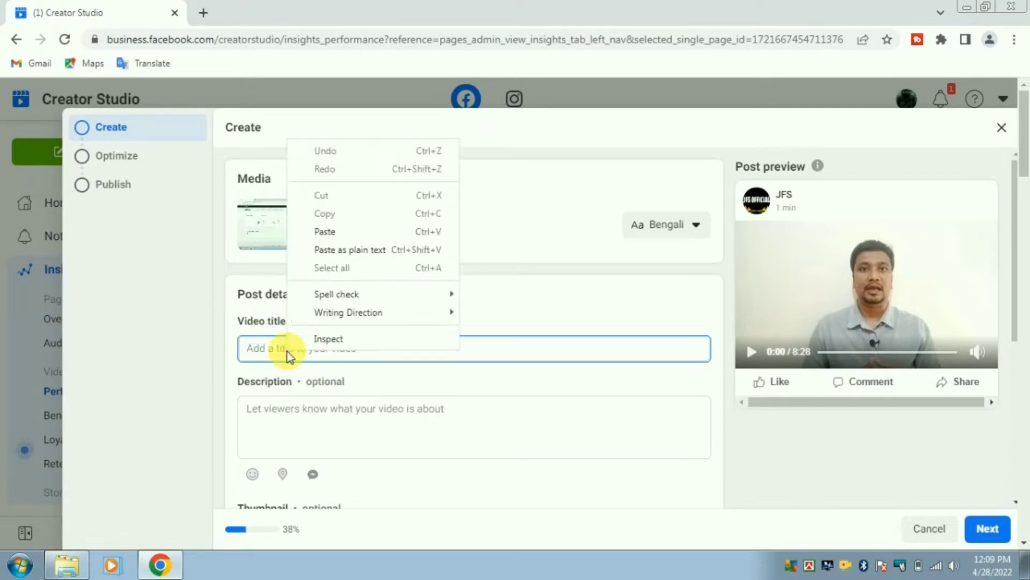
click(330, 232)
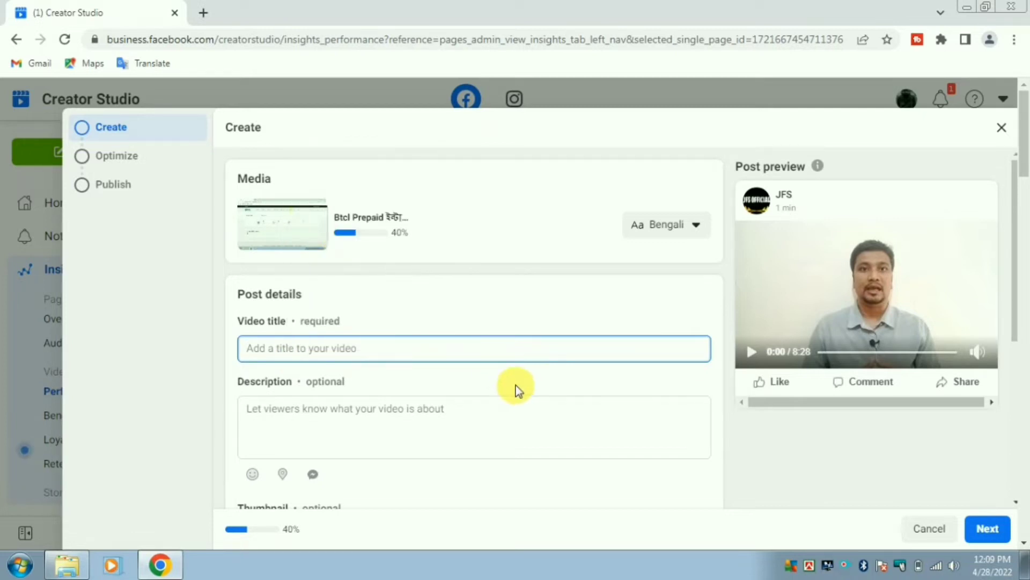
text(Btcl Prepaid ইন্টারনেট সংযোগের জন্য আবেদন করুন । How To Apply BTCL GPON New Internet Connection)
Step: Fill the video description with the same text as the title, "Btcl Prepaid ইন্টারনেট সংযোগের জন্য আবেদন করুন । How To Apply BTCL GPON New Internet Connection"
scroll(515, 369, down, 3)
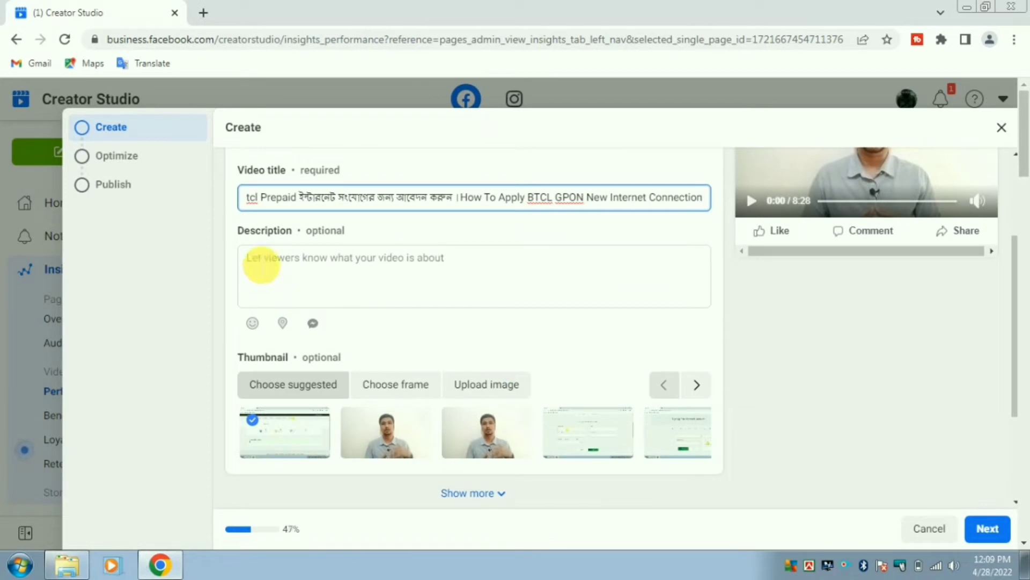
click(262, 264)
right_click(252, 259)
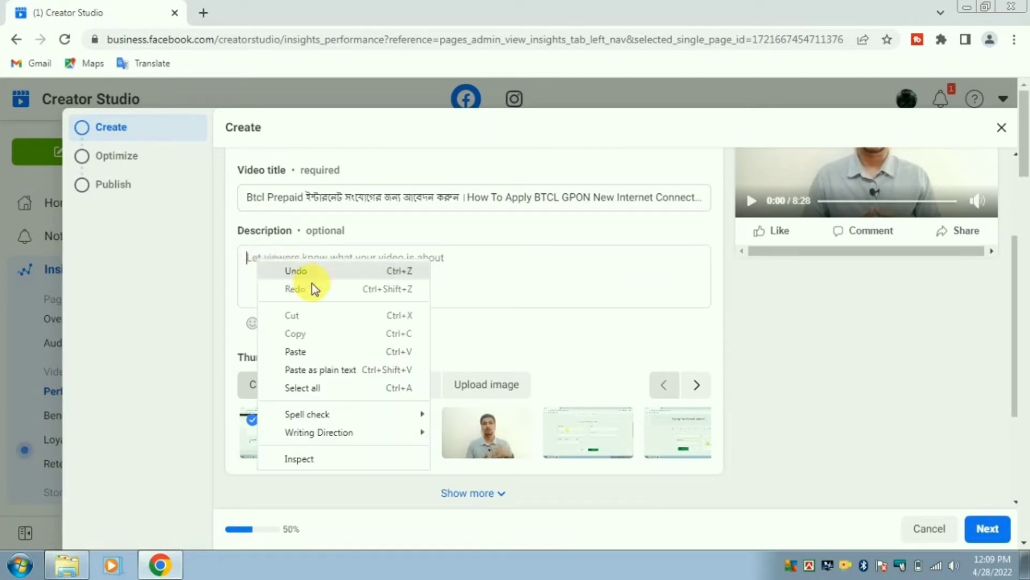
click(295, 351)
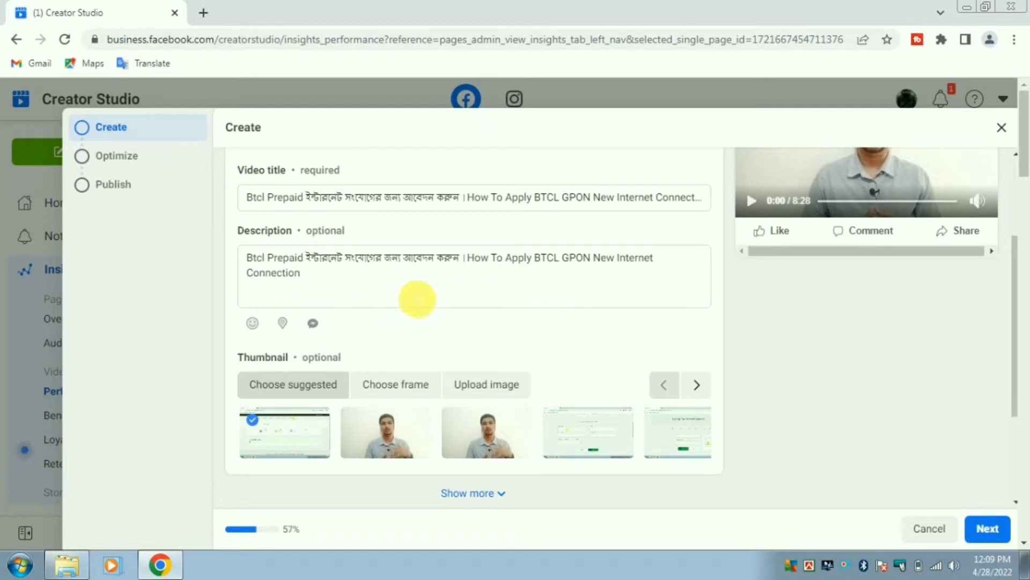
Step: Upload the renamed Btcl Prepaid image from the Vedio (D:) drive as the video's custom thumbnail
scroll(420, 302, down, 3)
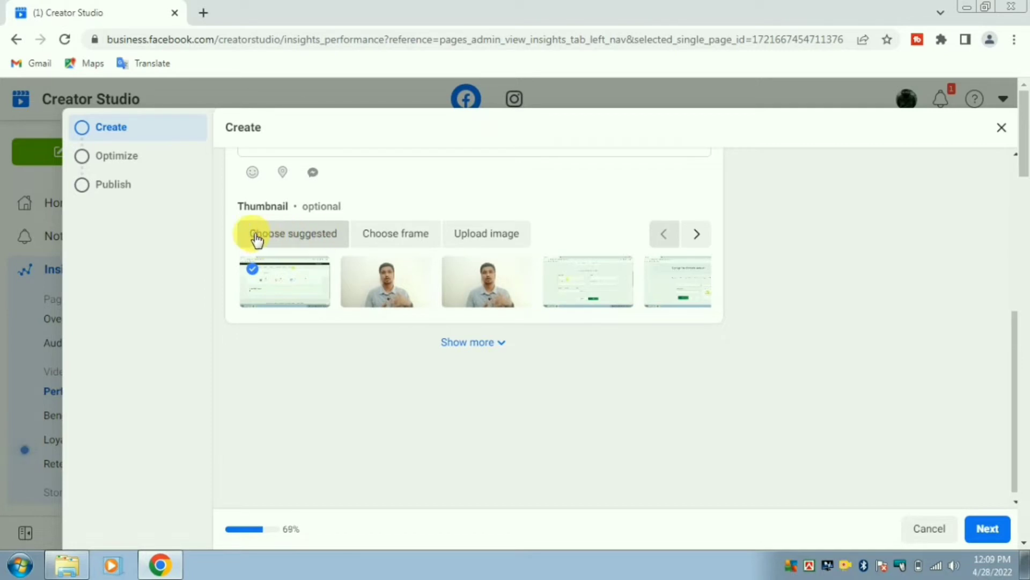
scroll(429, 264, up, 2)
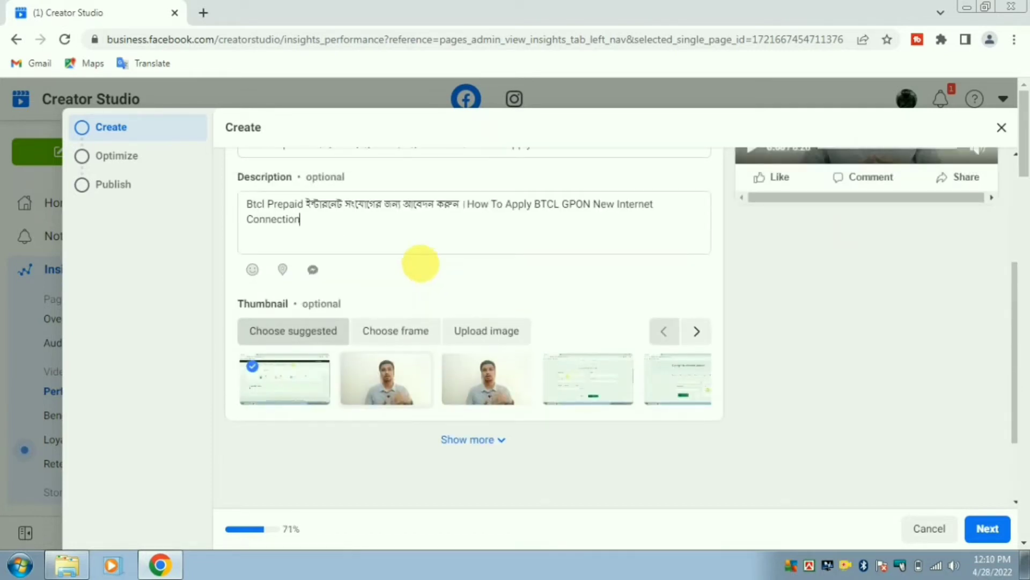
scroll(420, 263, up, 3)
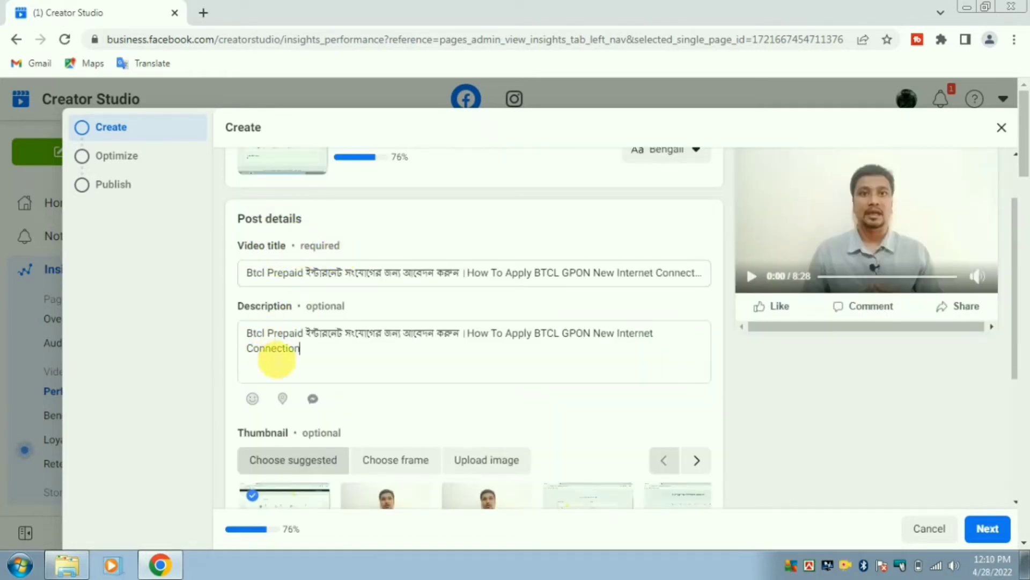
scroll(354, 376, down, 2)
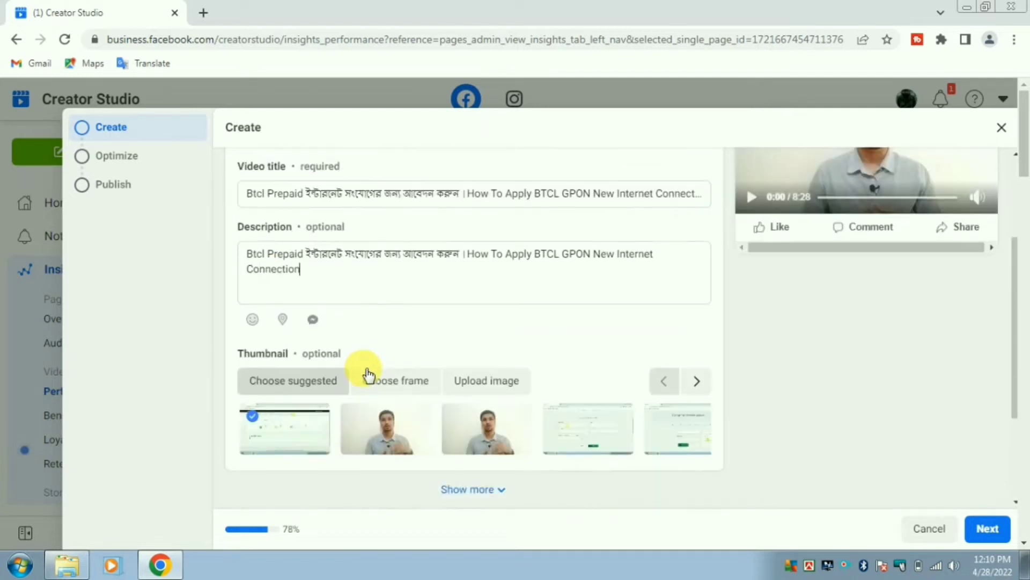
scroll(368, 374, down, 1)
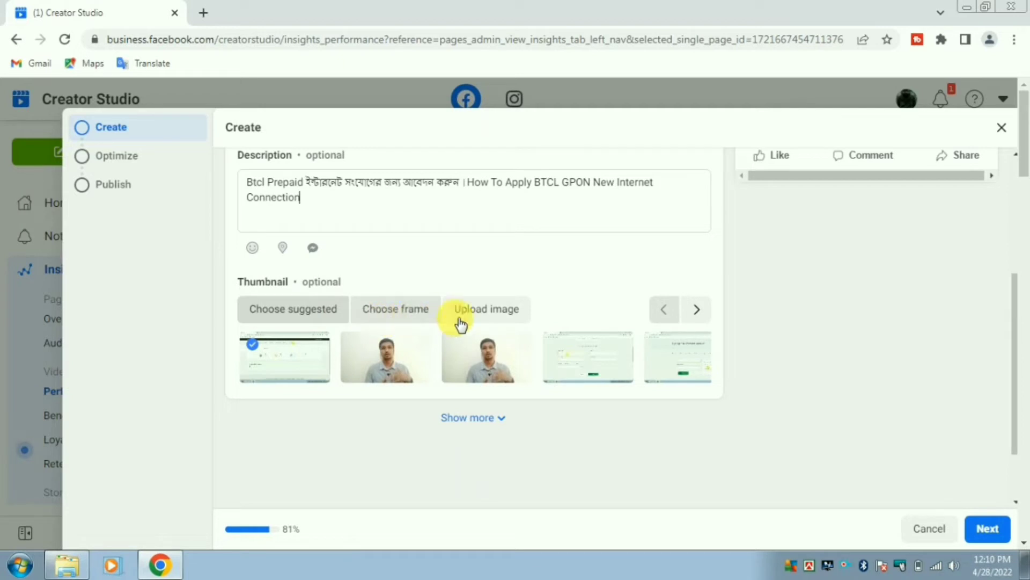
click(490, 310)
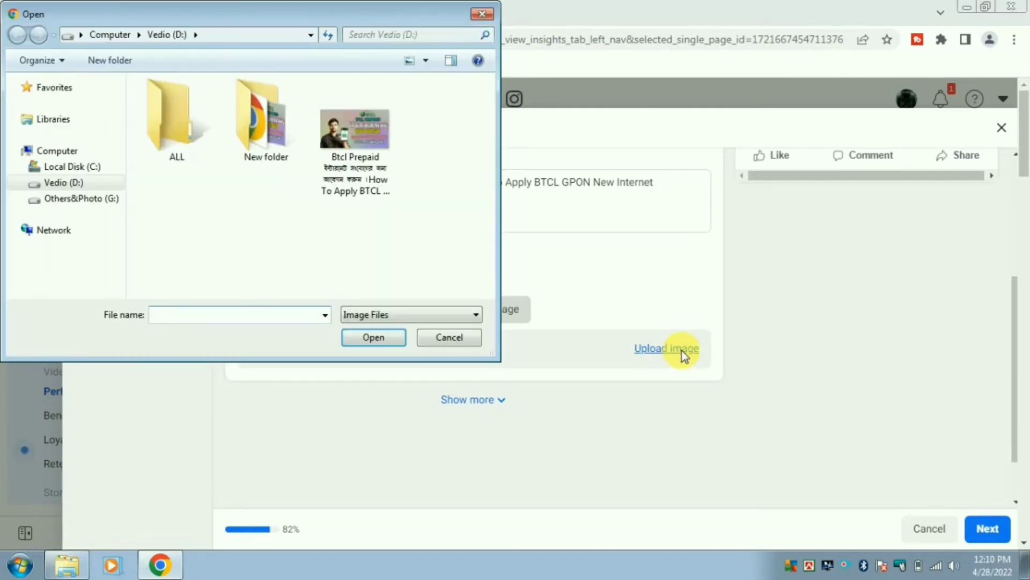
click(357, 160)
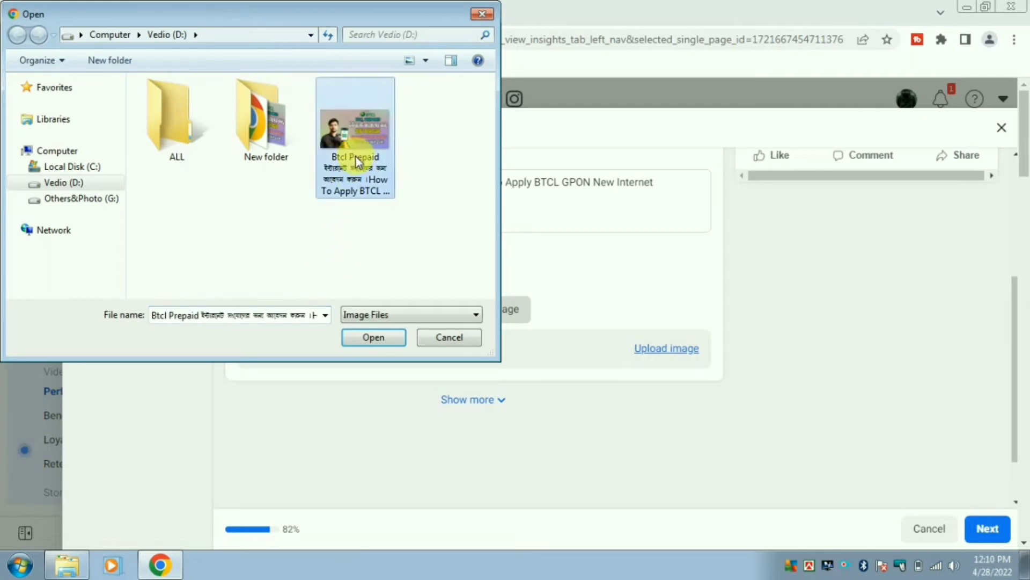
click(371, 339)
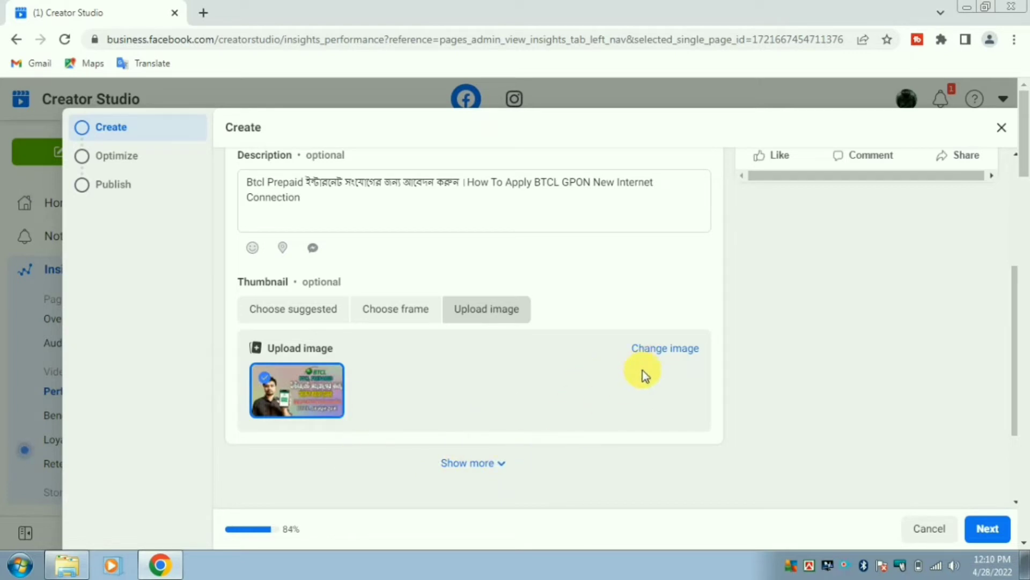
Step: Show the additional post options, enable Tags for the video and add the tag "btcl"
scroll(621, 417, down, 2)
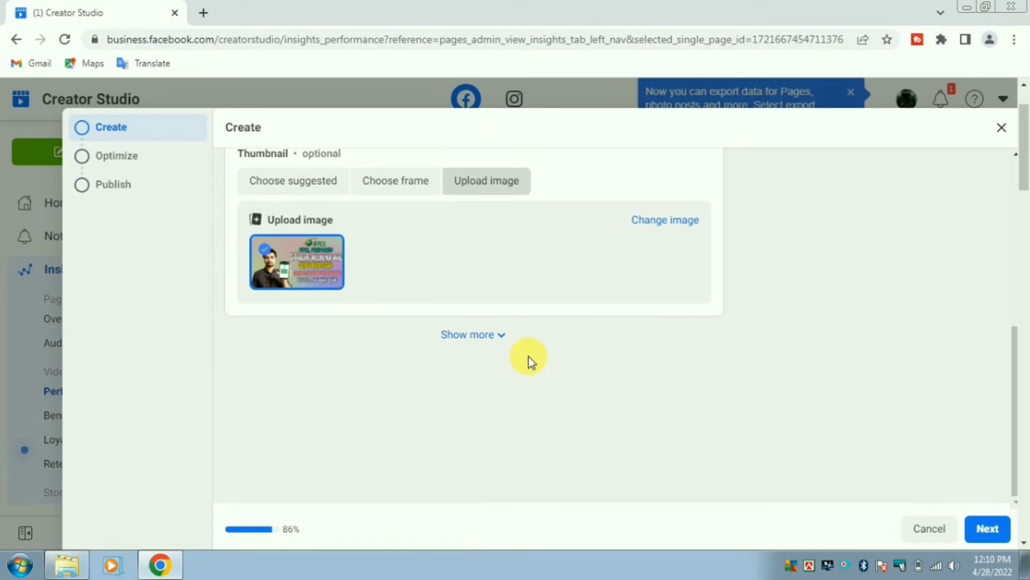
click(502, 340)
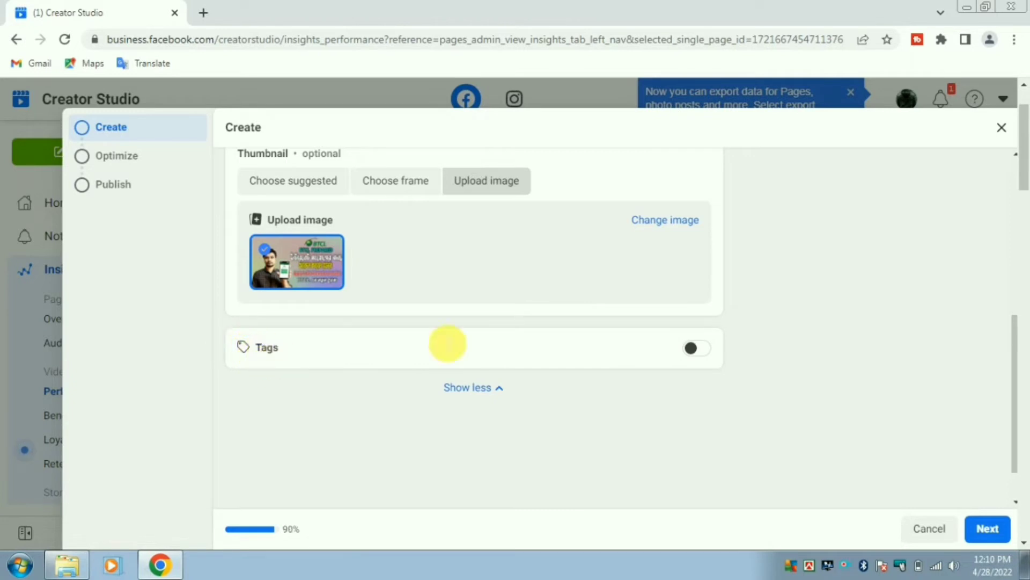
click(707, 353)
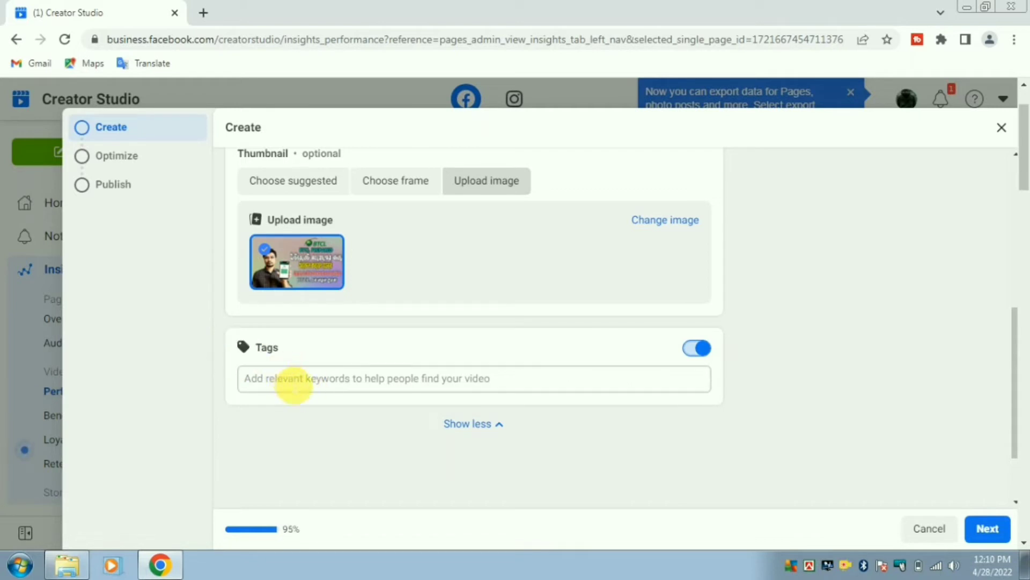
click(321, 387)
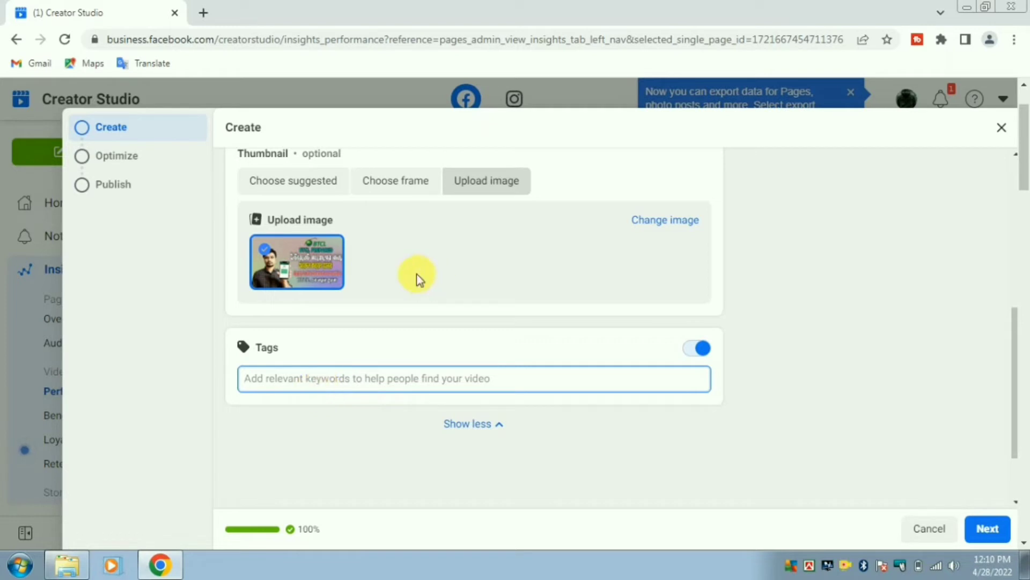
text(b)
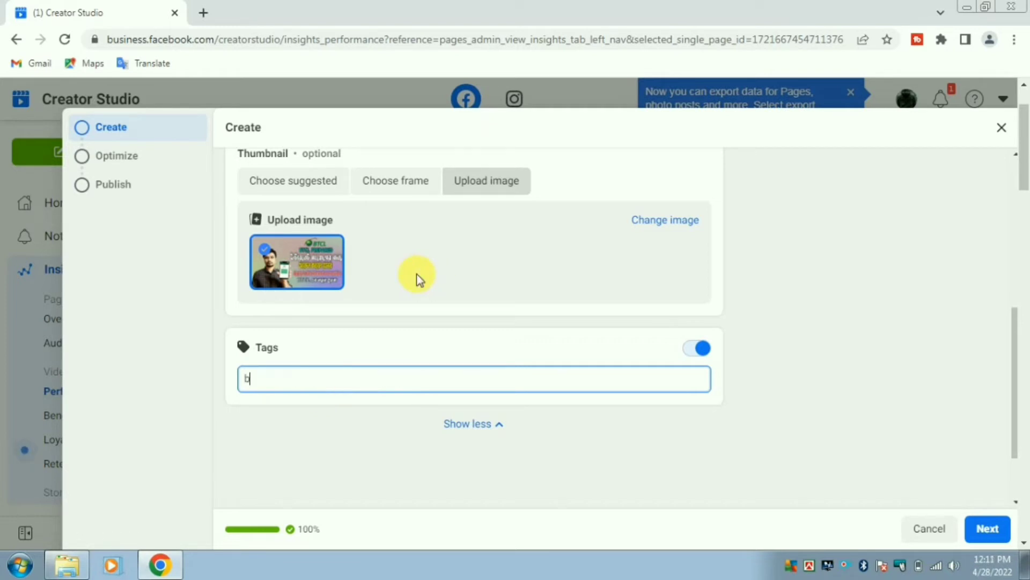
text(tcl)
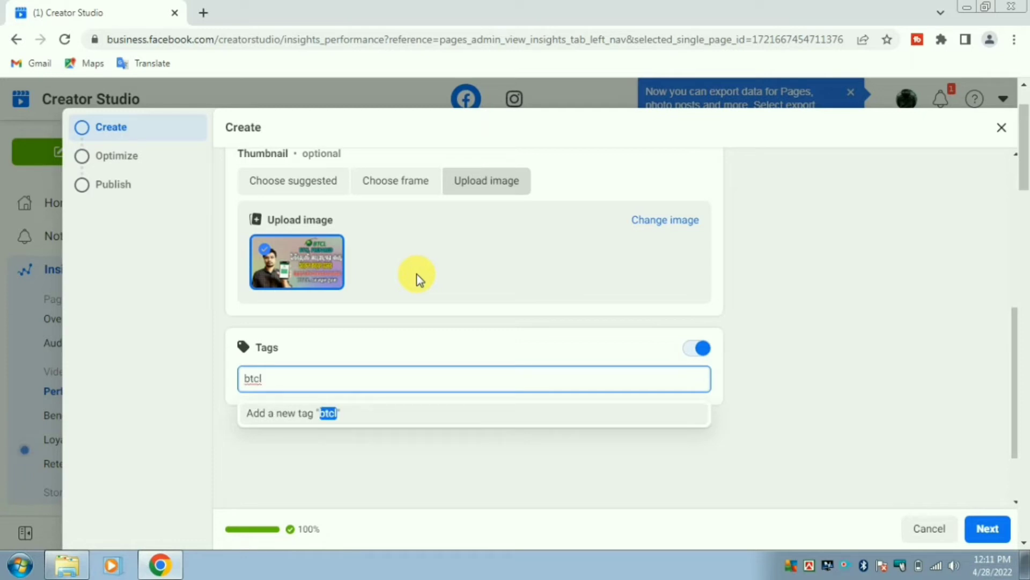
key(Return)
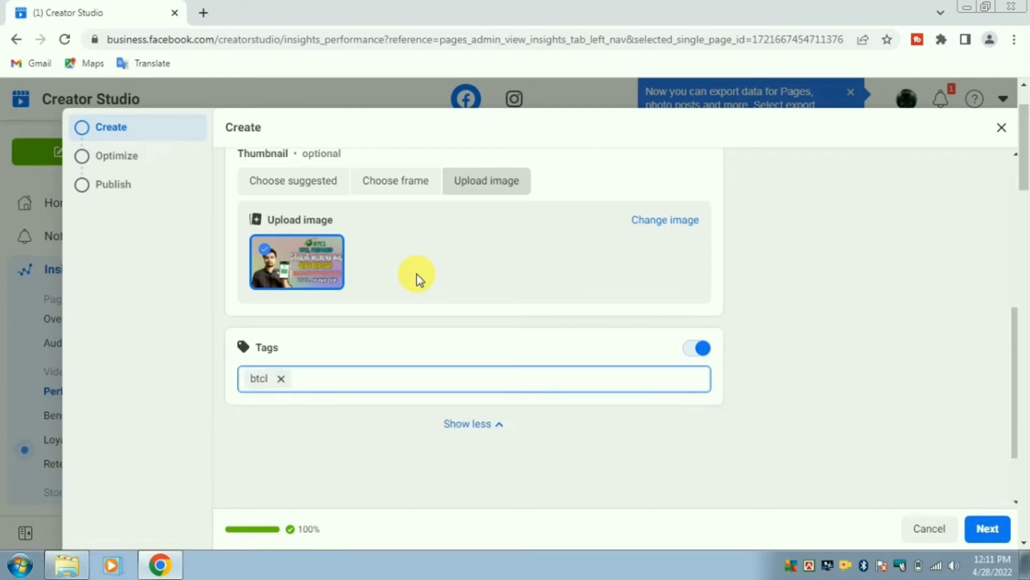
Step: Add the tags "btcl prepaid" and "apply btcl" to the video
text(bt)
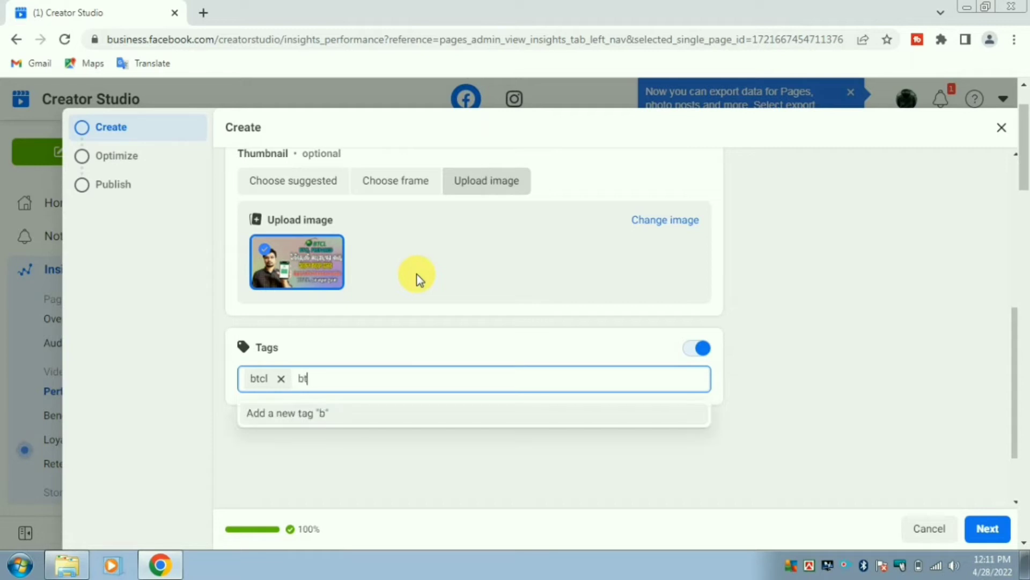
text(cl prepa)
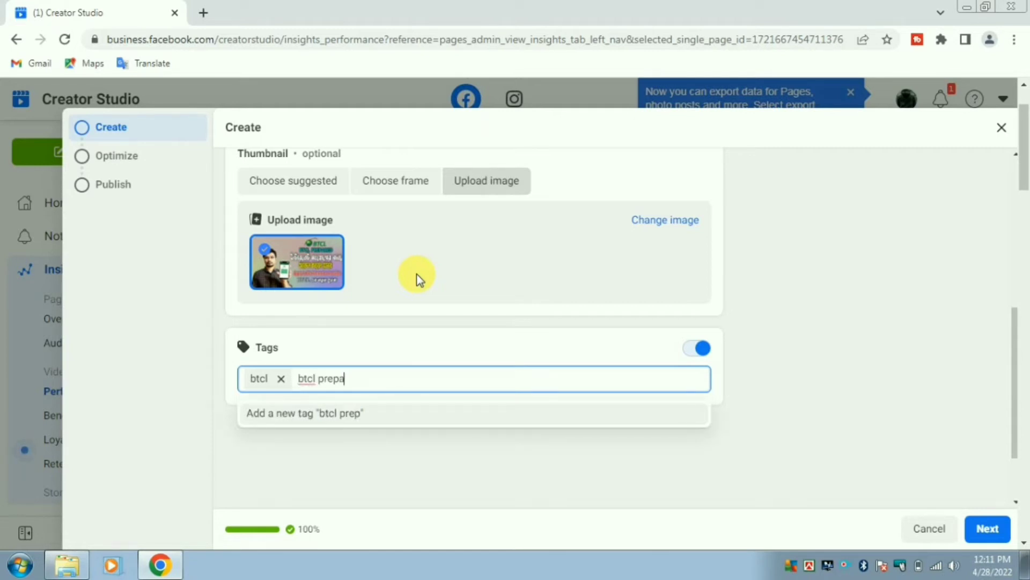
text(i)
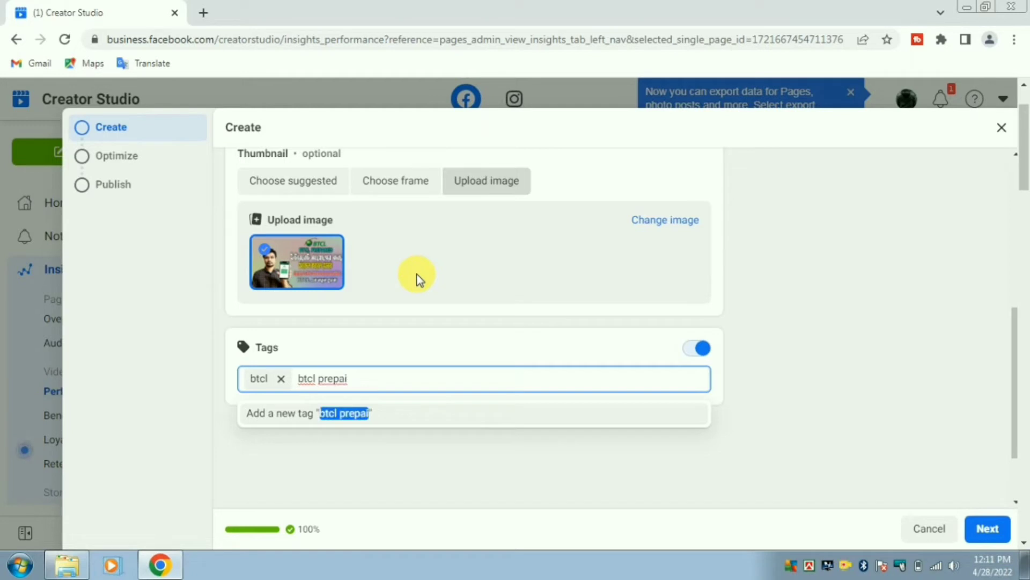
text(d)
key(Return)
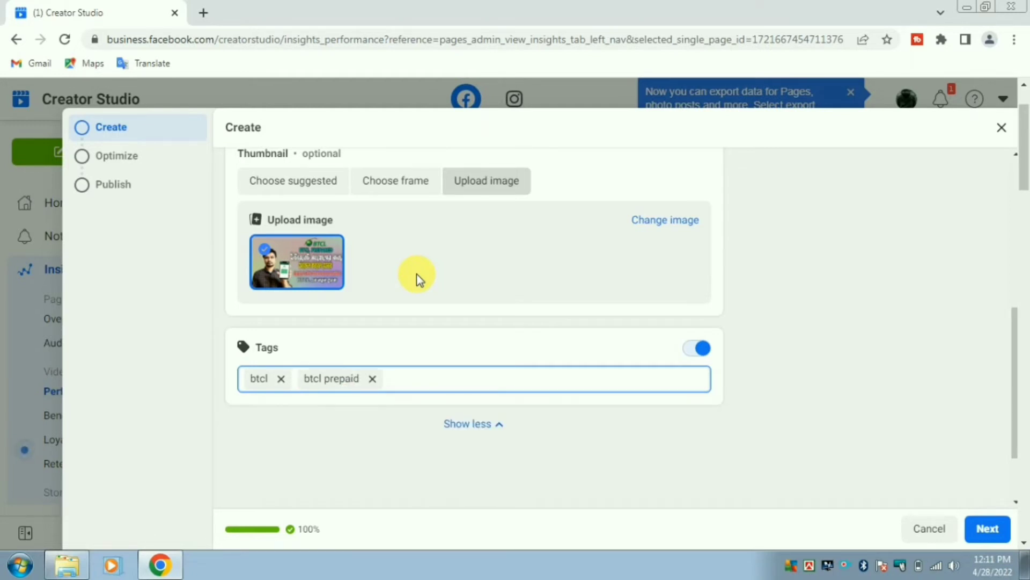
text(apply)
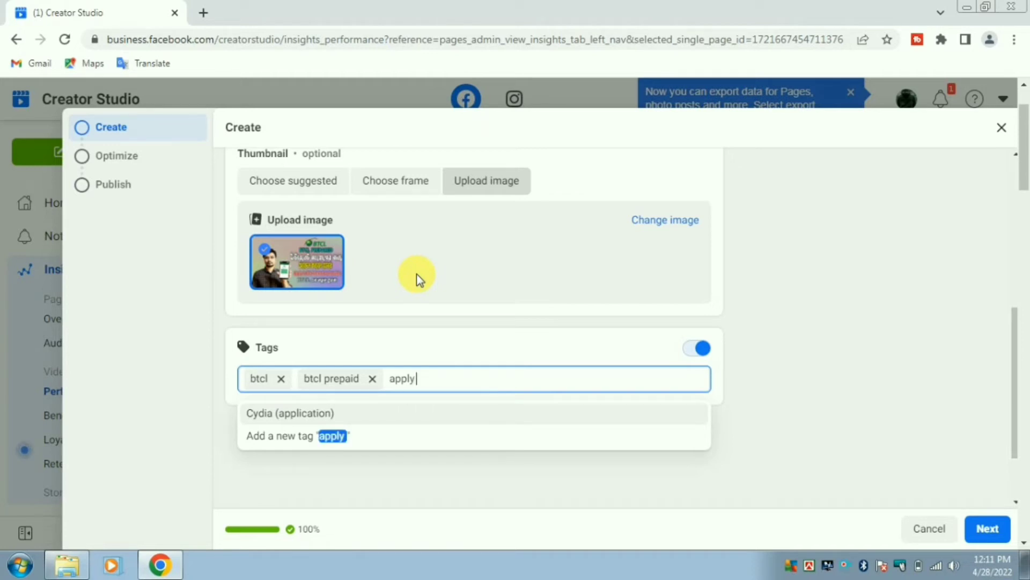
text( btcl)
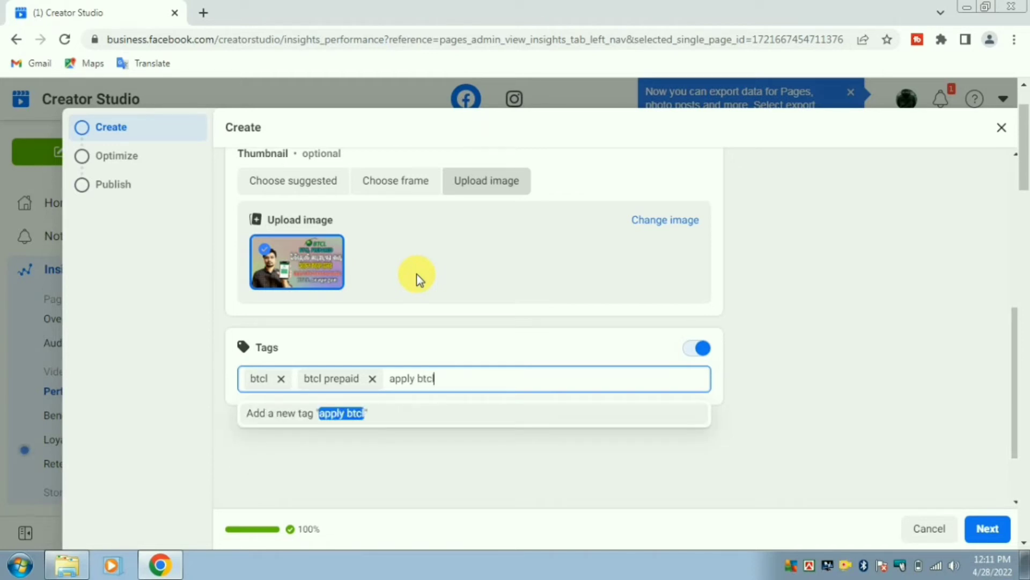
key(Return)
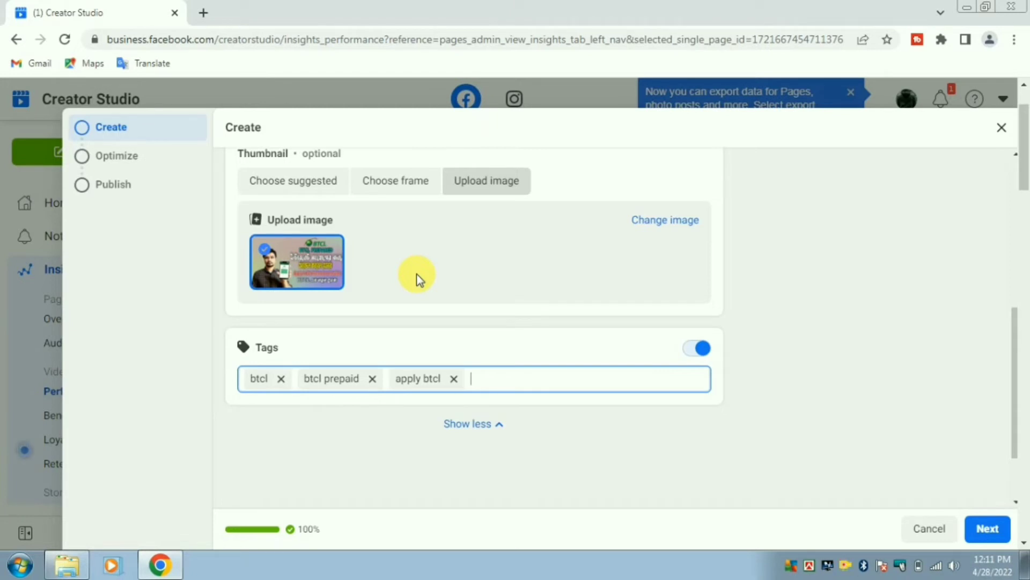
Step: Add "btcl internet connection" as another video tag
text(btcl inter)
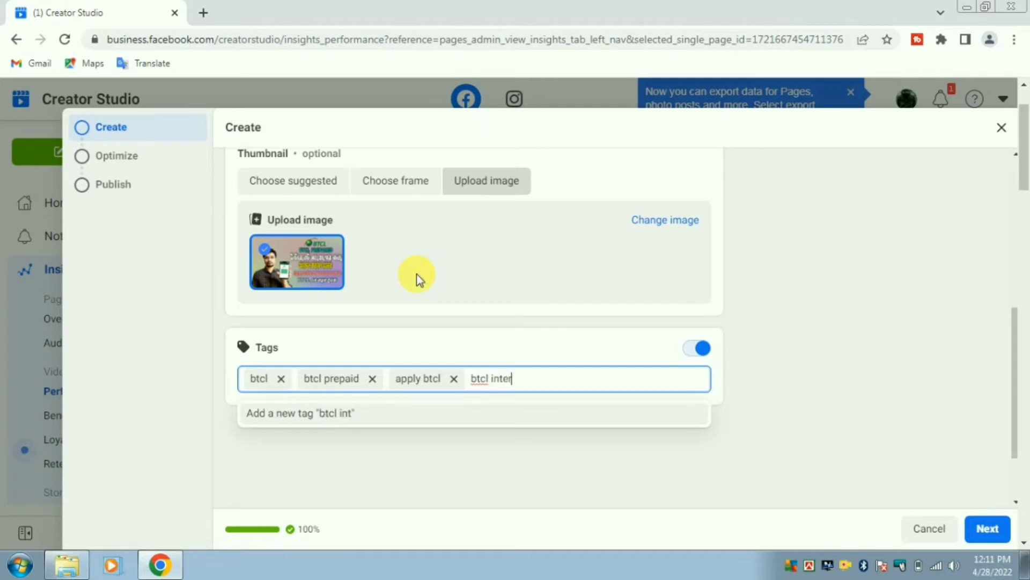
text(net co)
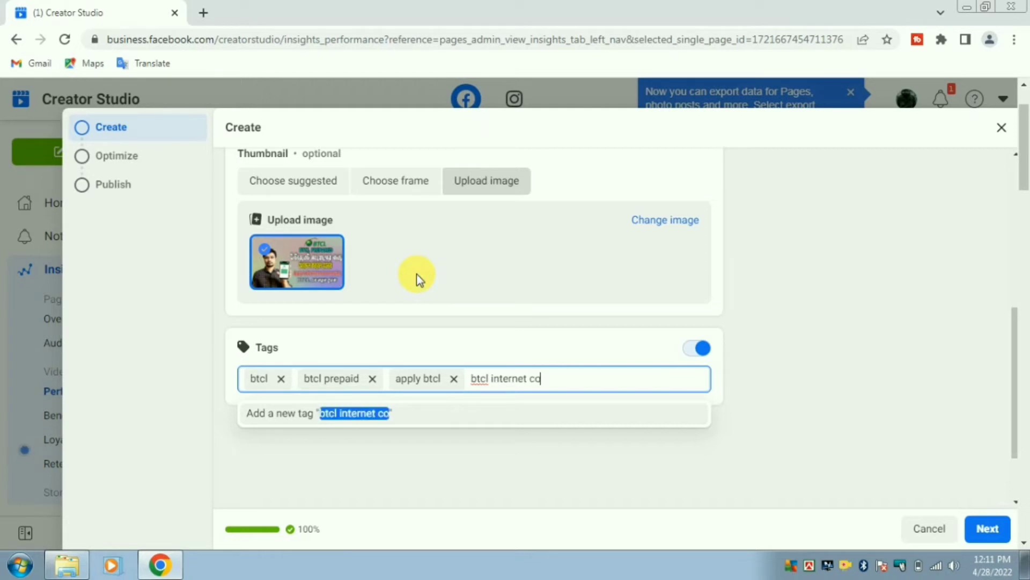
text(nnec)
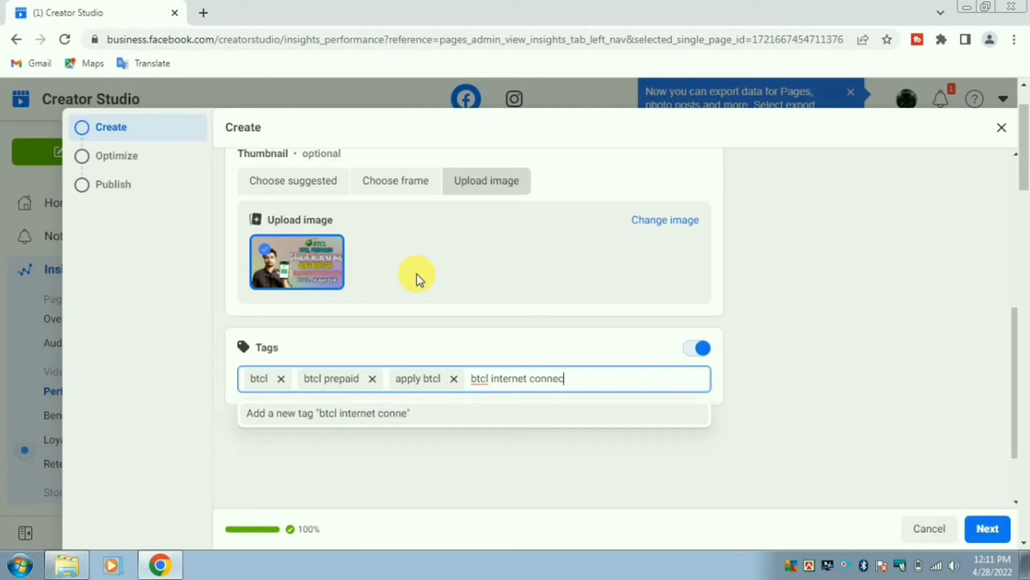
text(tion)
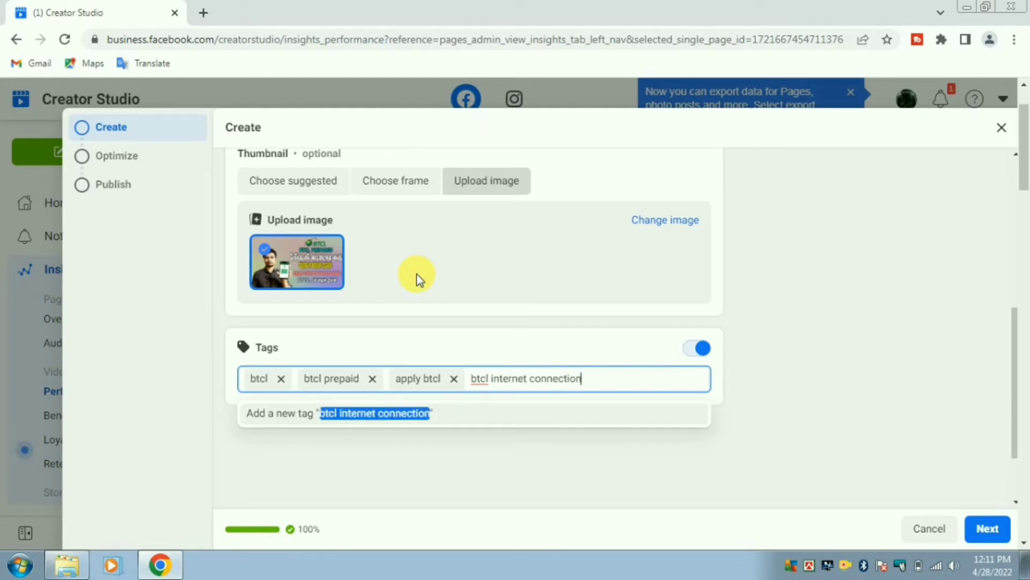
key(Return)
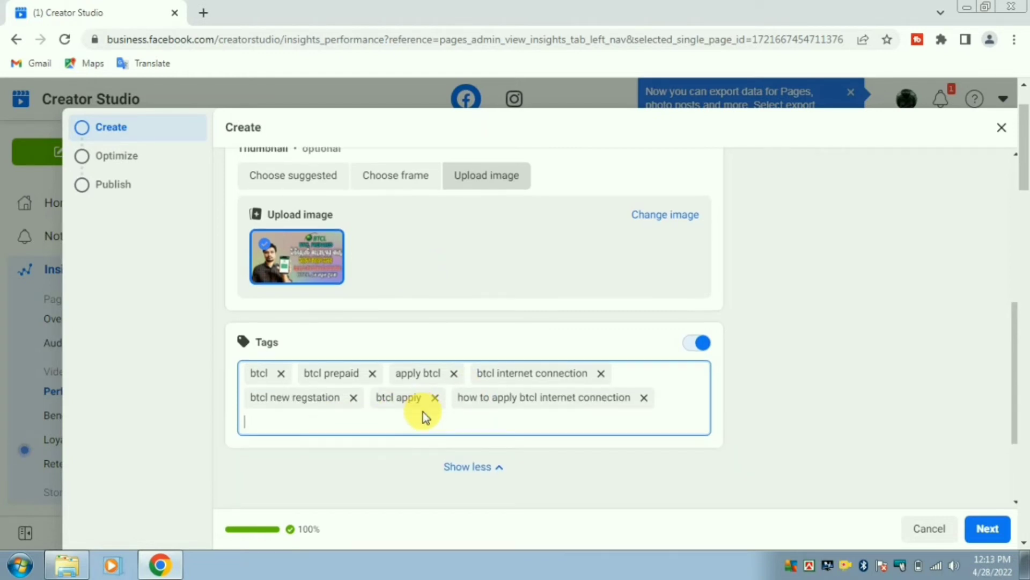
Step: Review the video's language, title, description, custom thumbnail and tags before continuing
scroll(522, 352, down, 3)
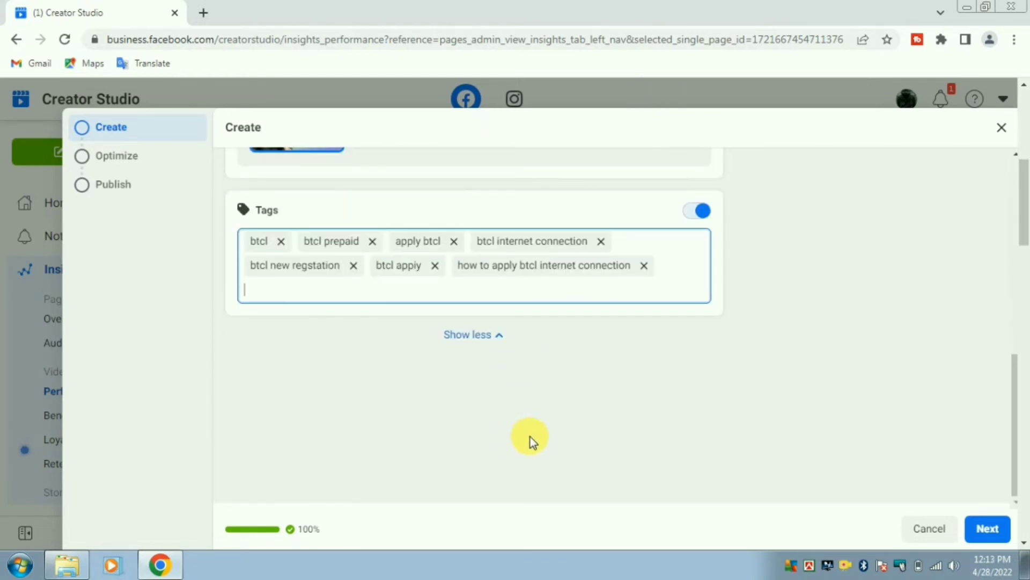
scroll(531, 436, up, 10)
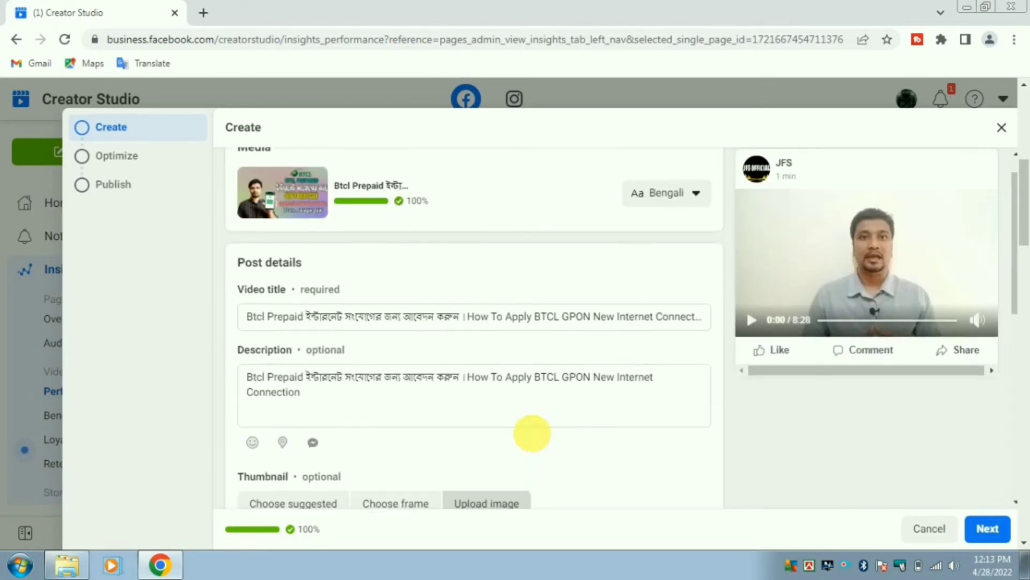
scroll(531, 433, up, 1)
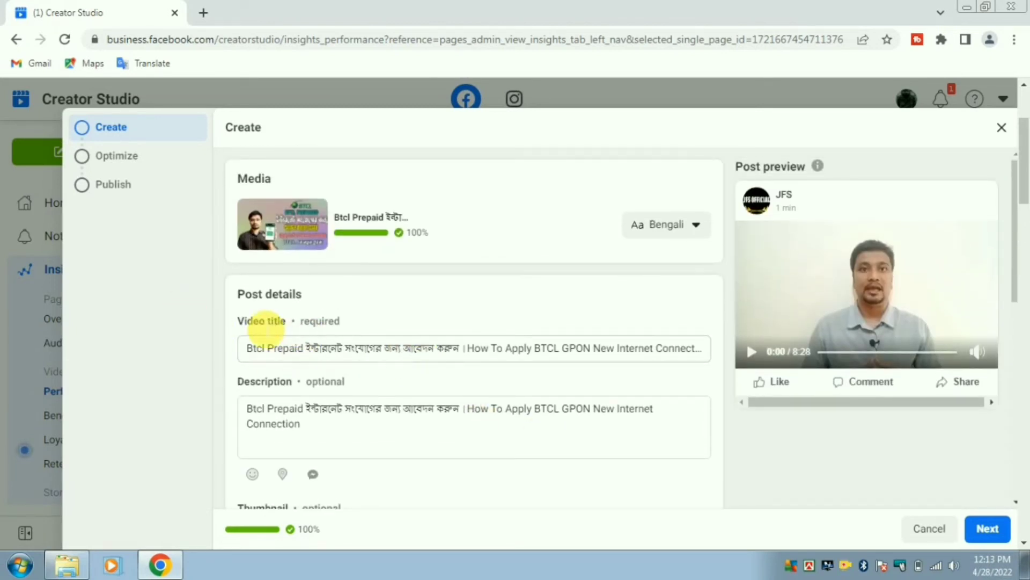
scroll(390, 413, down, 7)
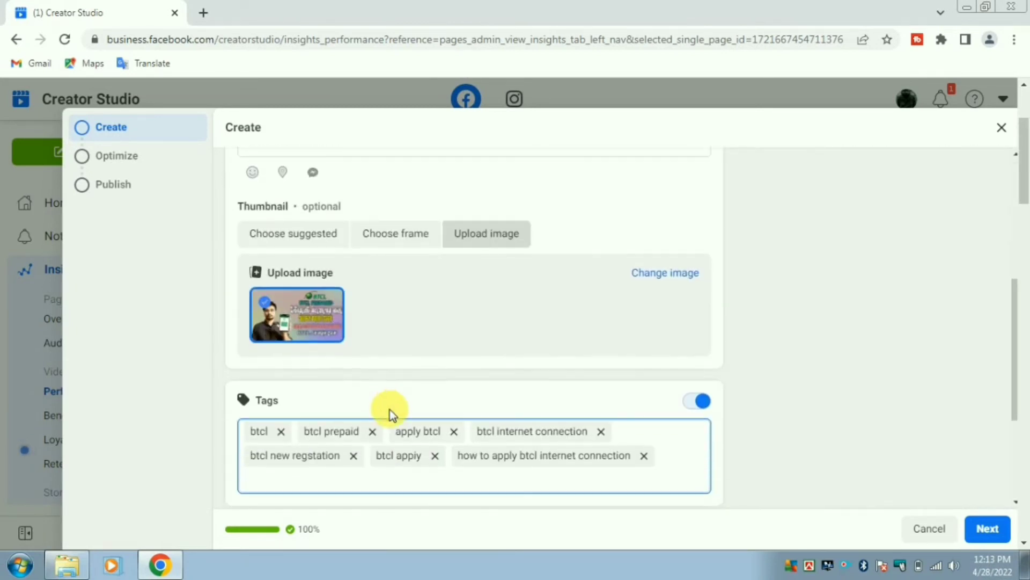
scroll(401, 325, up, 2)
scroll(285, 396, down, 1)
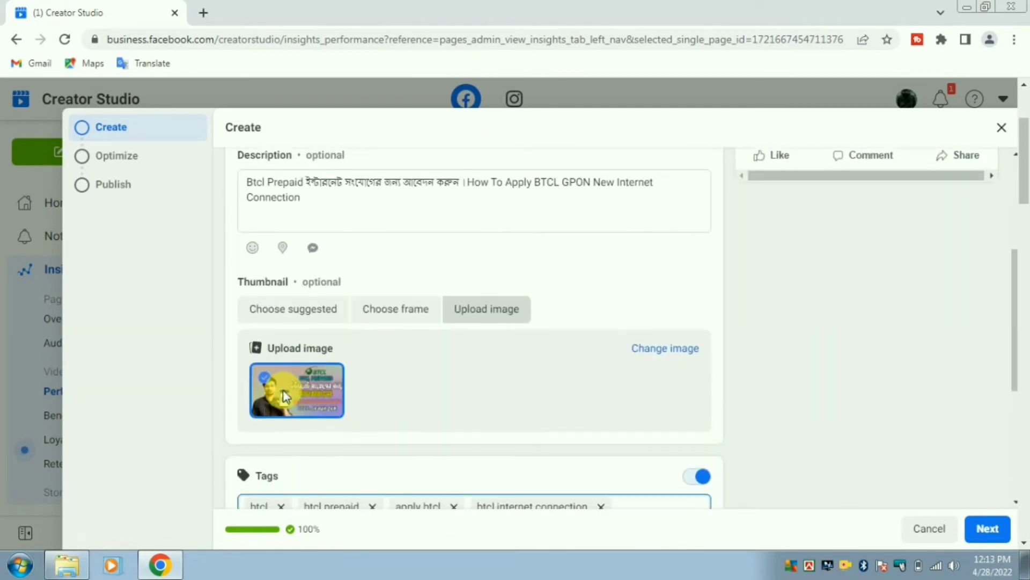
scroll(367, 395, down, 3)
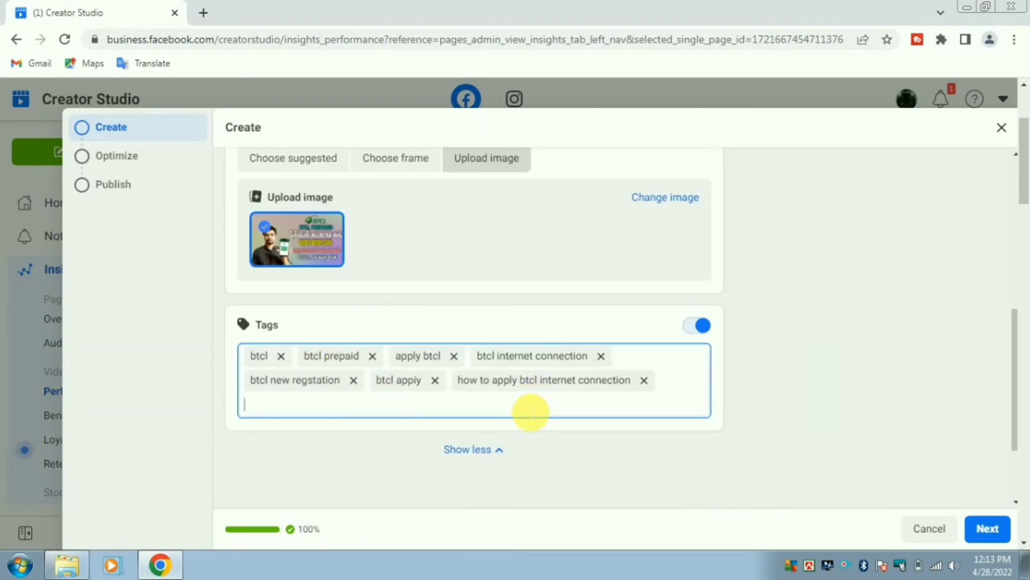
scroll(526, 410, up, 4)
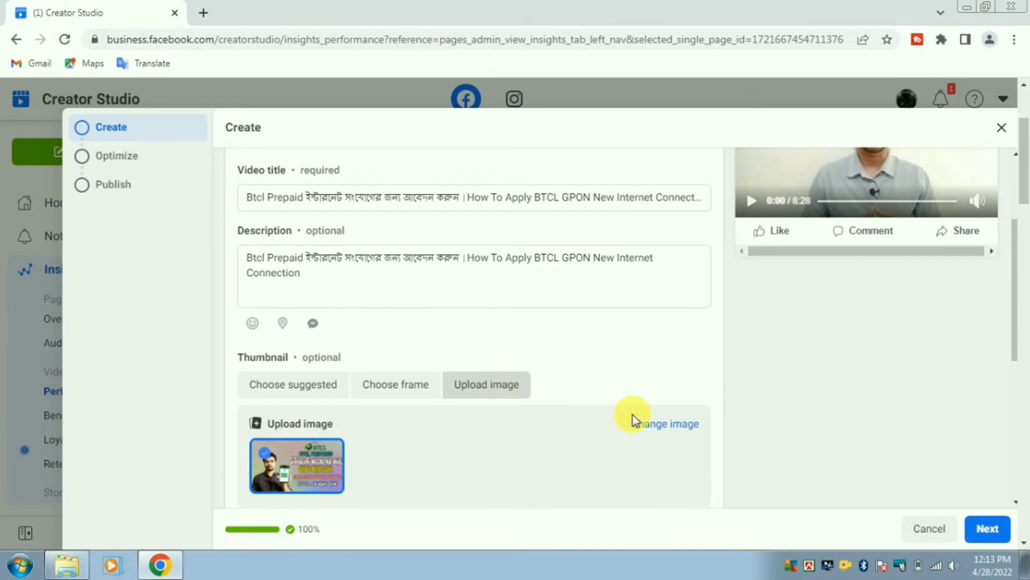
Step: Continue past the Optimize stage to Publish and preview the option to allow other Pages to post, leaving it off
click(990, 530)
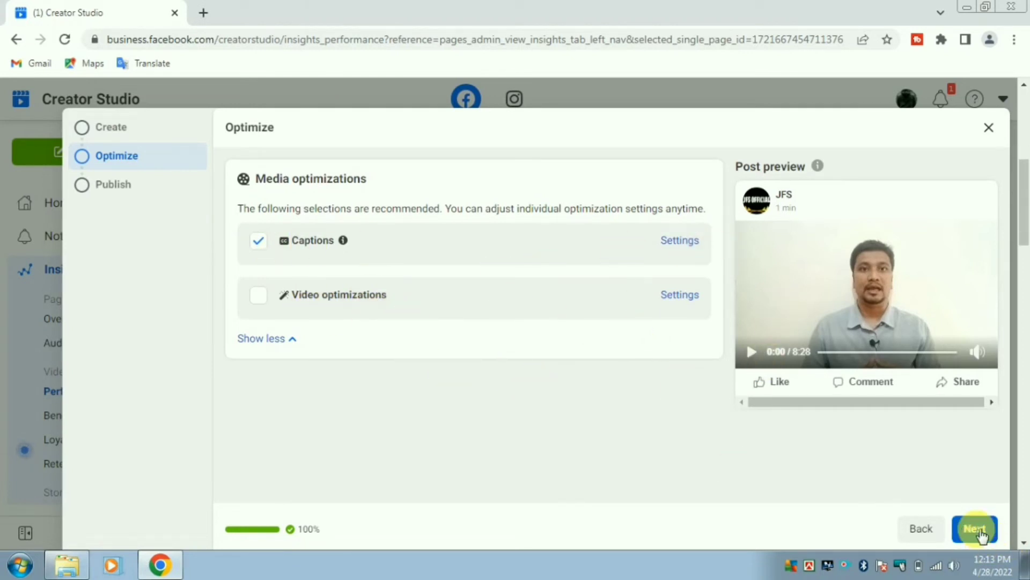
click(975, 529)
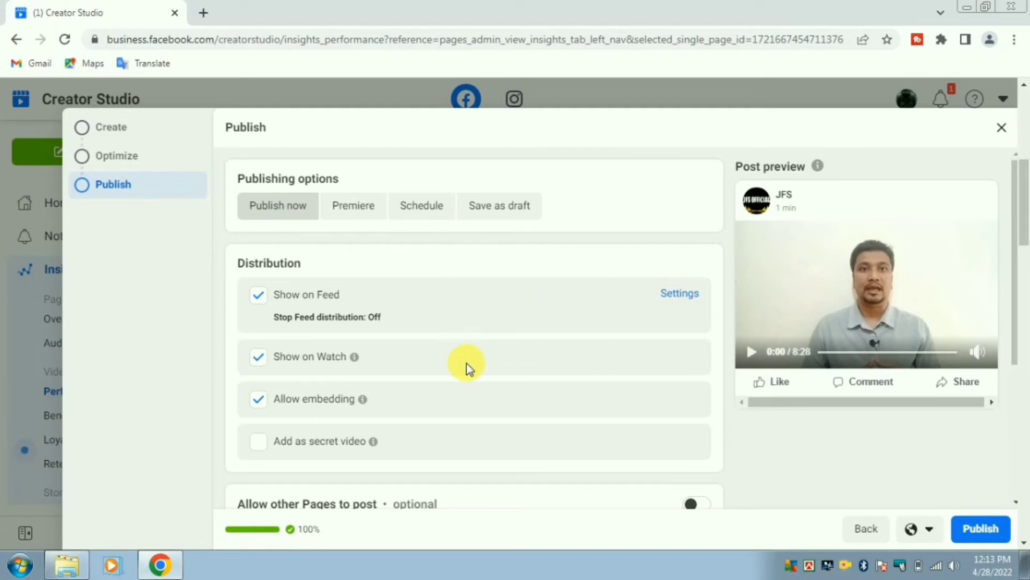
scroll(556, 347, down, 5)
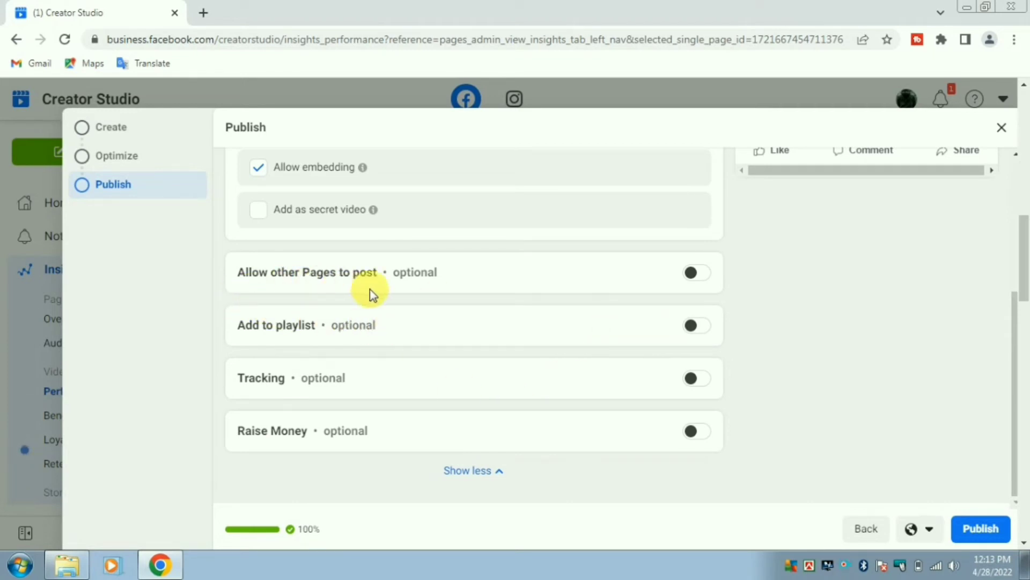
click(704, 280)
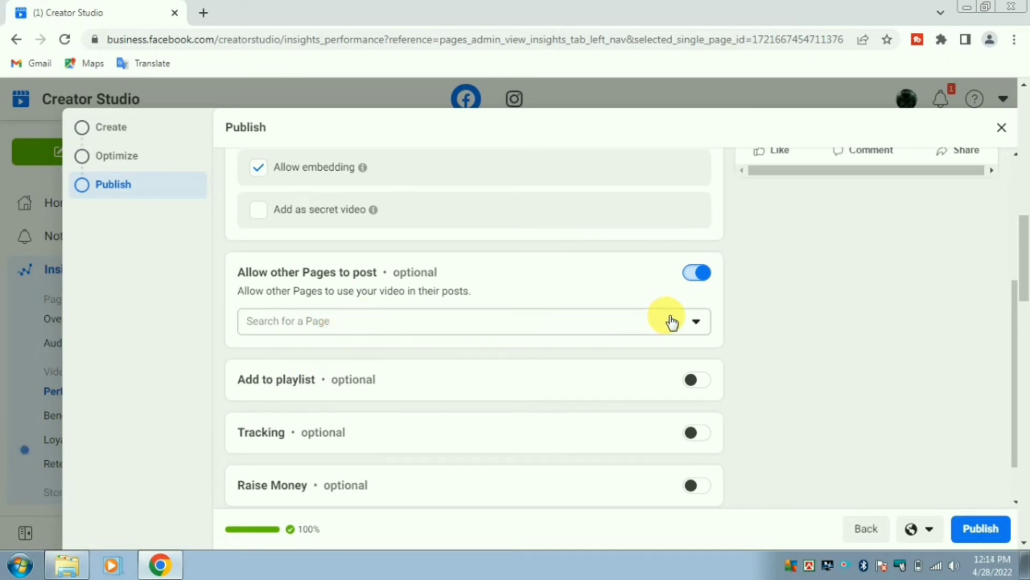
click(696, 275)
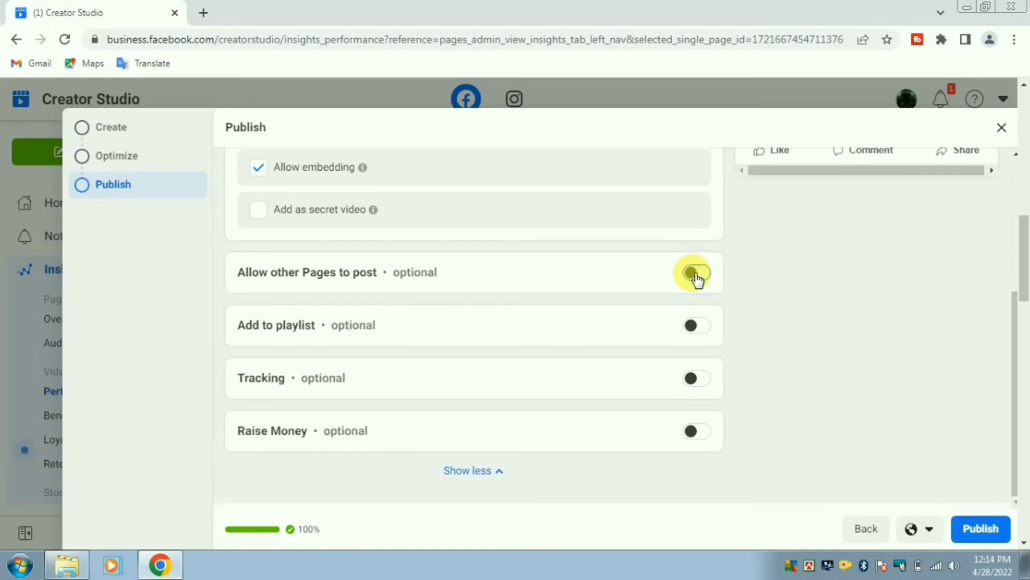
Step: Enable adding the video to a playlist and choose the "viral video" playlist
click(696, 326)
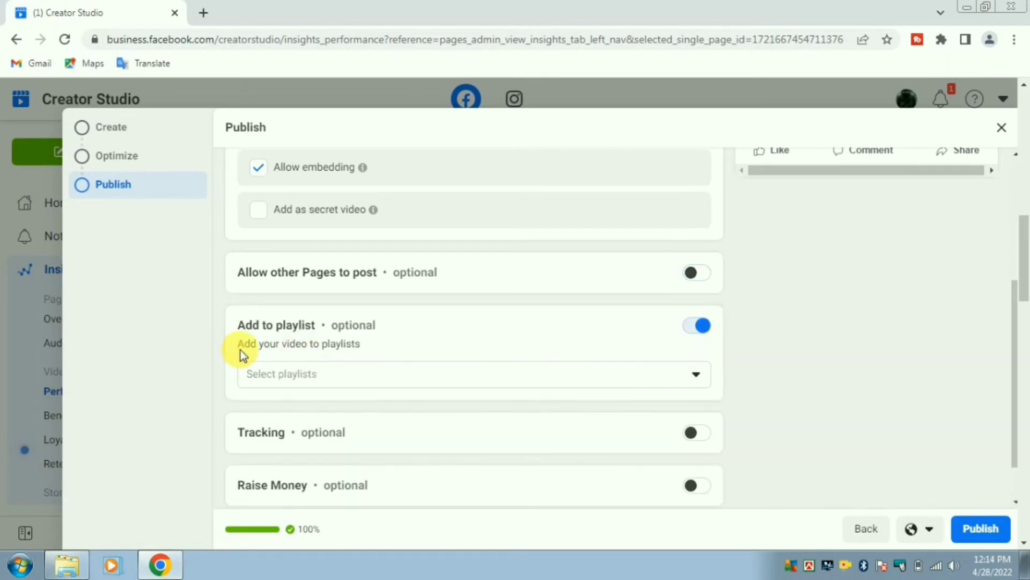
click(316, 375)
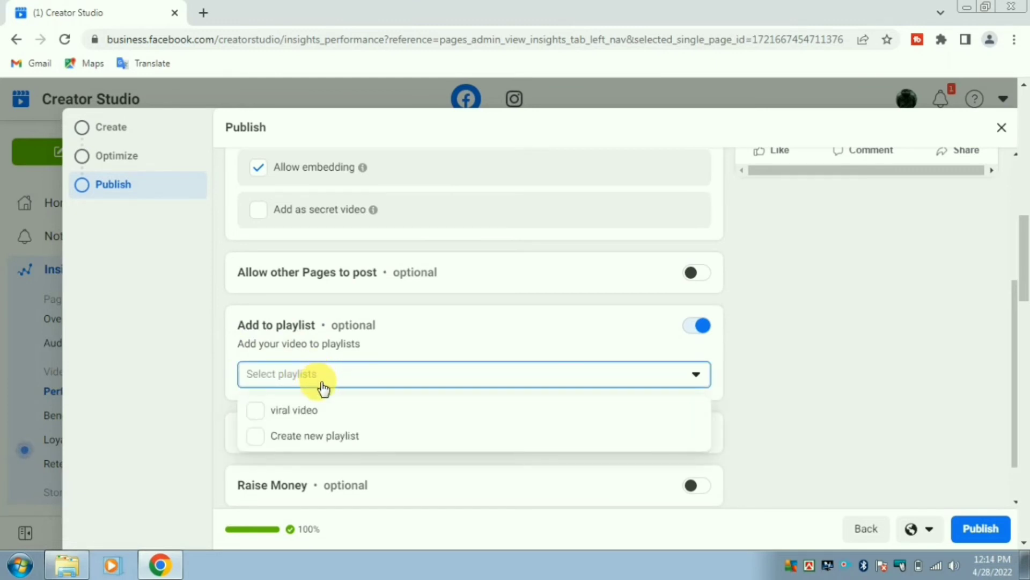
click(316, 411)
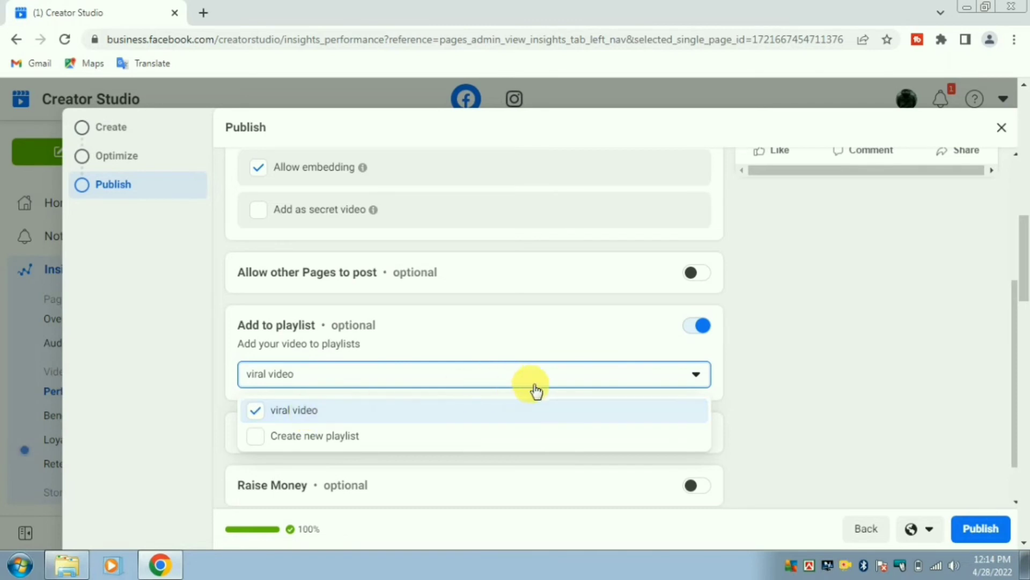
click(731, 367)
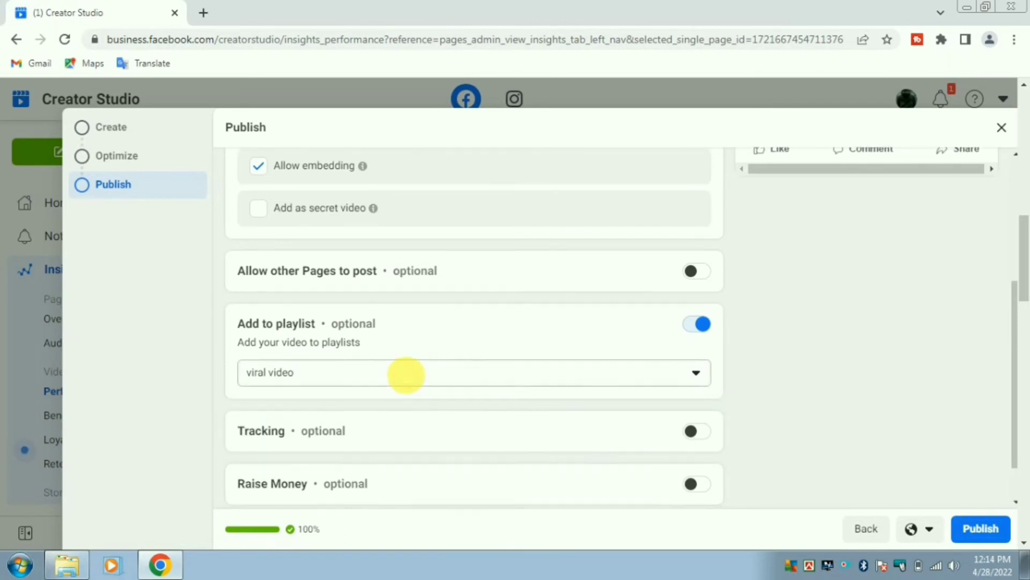
Step: Preview the optional Tracking fields for custom labels and universal ID, leaving tracking turned off
scroll(406, 374, down, 1)
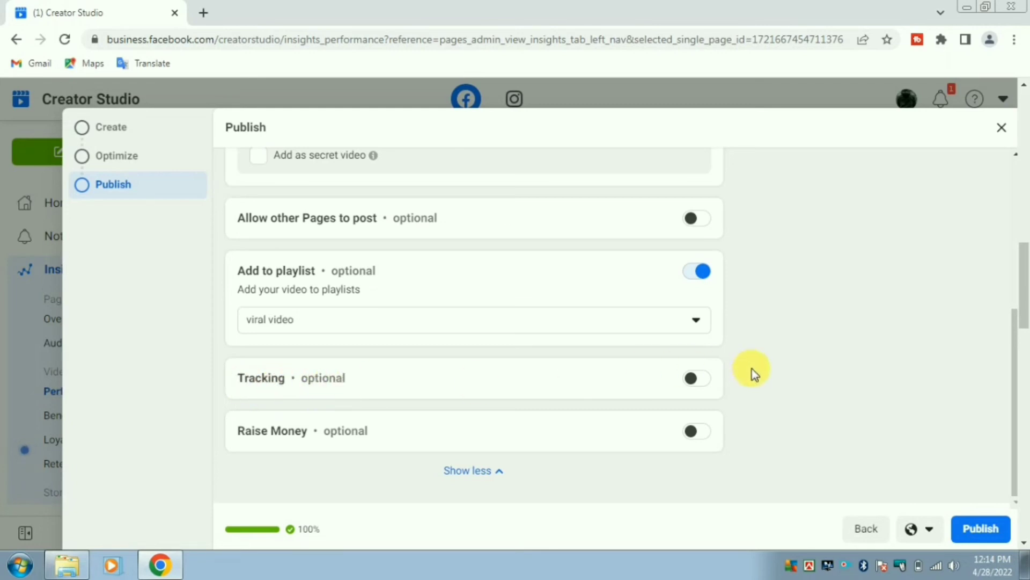
click(700, 380)
scroll(444, 407, down, 3)
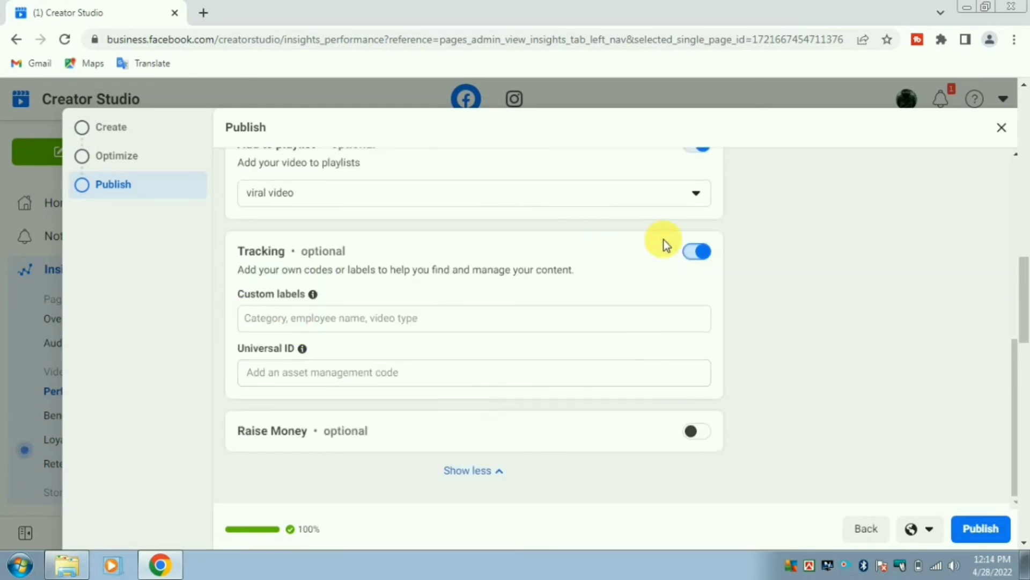
click(692, 262)
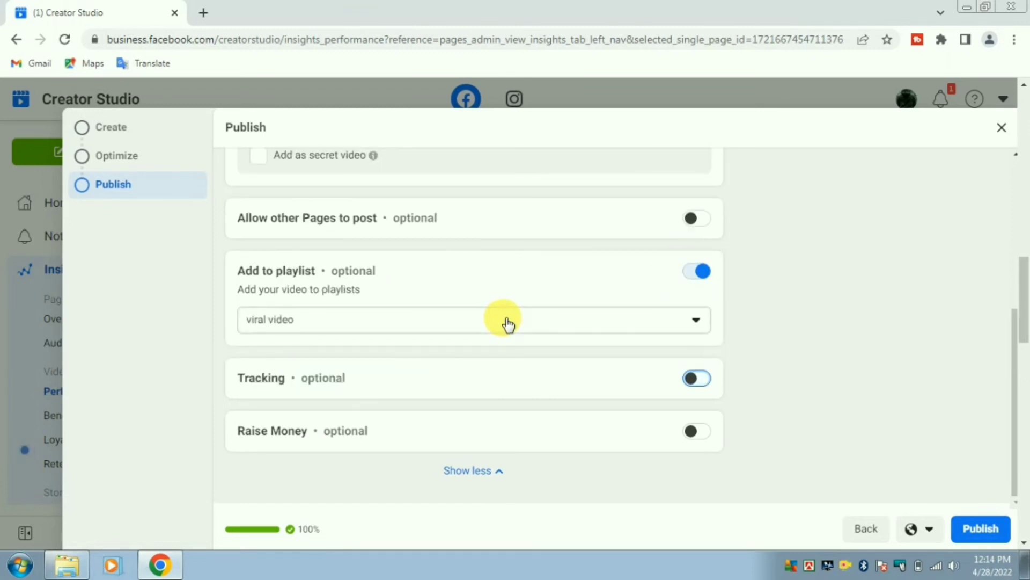
Step: Preview the Raise Money option and its nonprofit and fundraiser choices, leaving it turned off
click(709, 432)
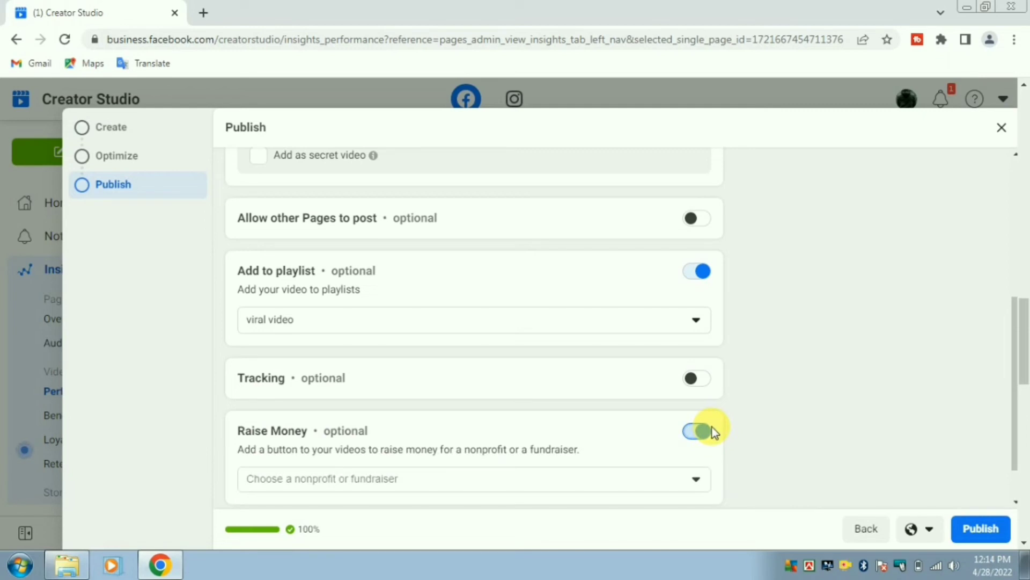
scroll(595, 402, down, 1)
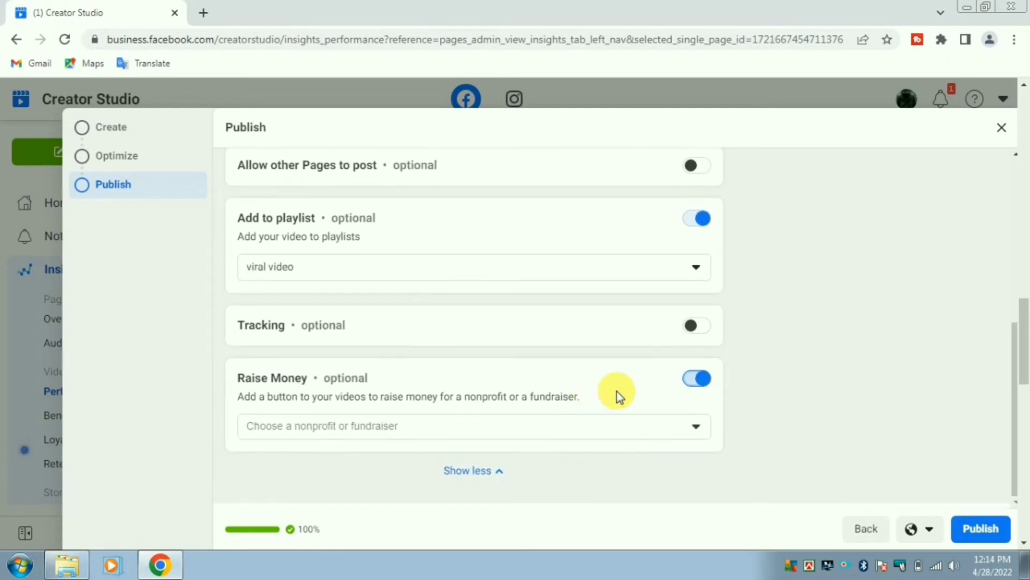
click(697, 428)
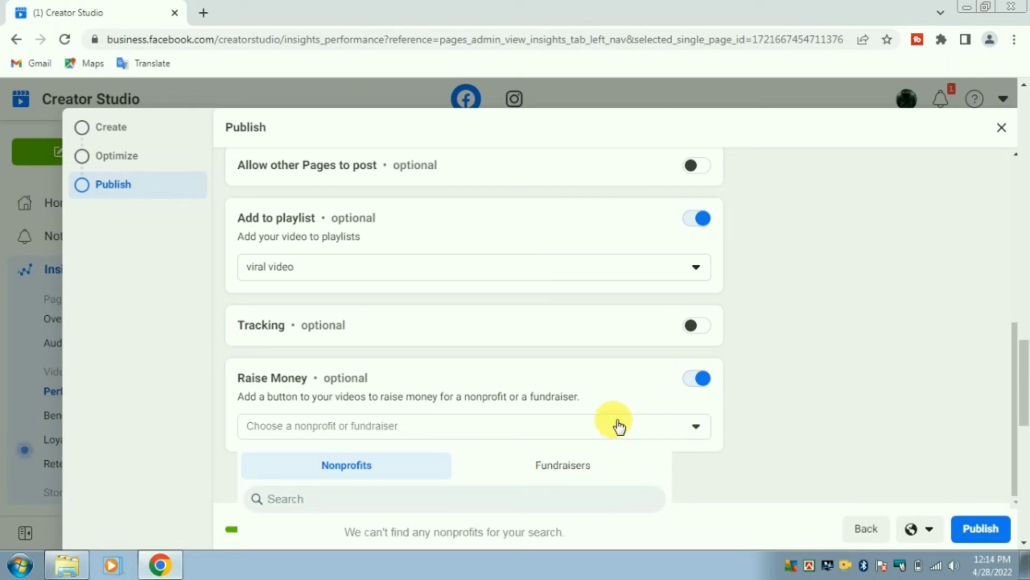
click(701, 385)
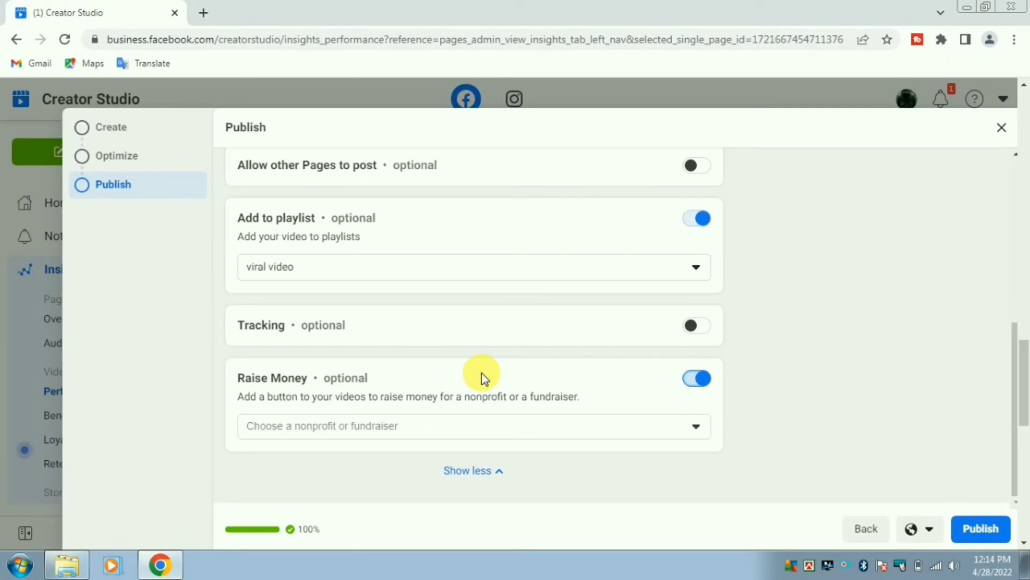
click(697, 380)
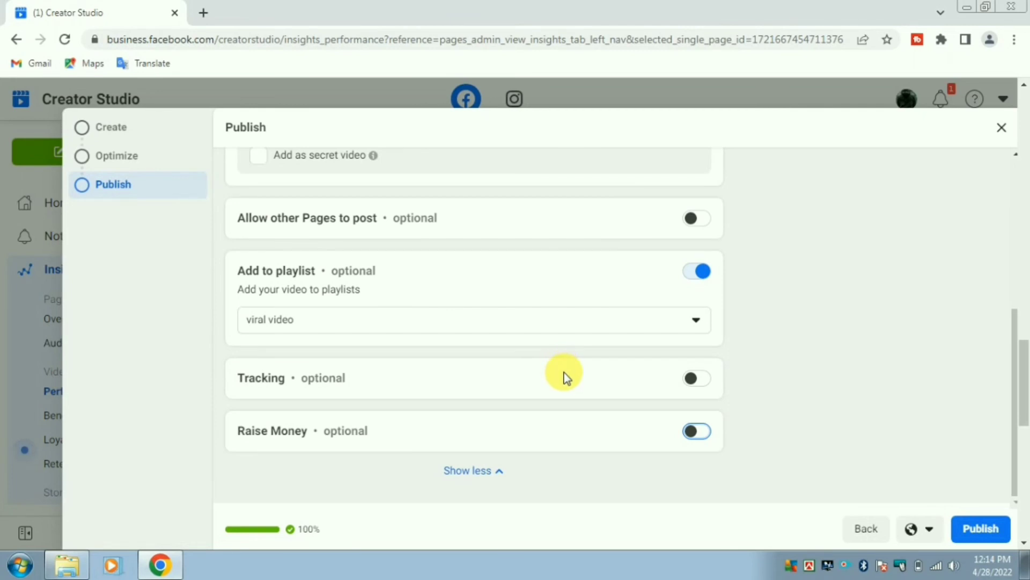
Step: Compare the Schedule and Premiere publishing options and choose Schedule for the video
scroll(564, 372, up, 5)
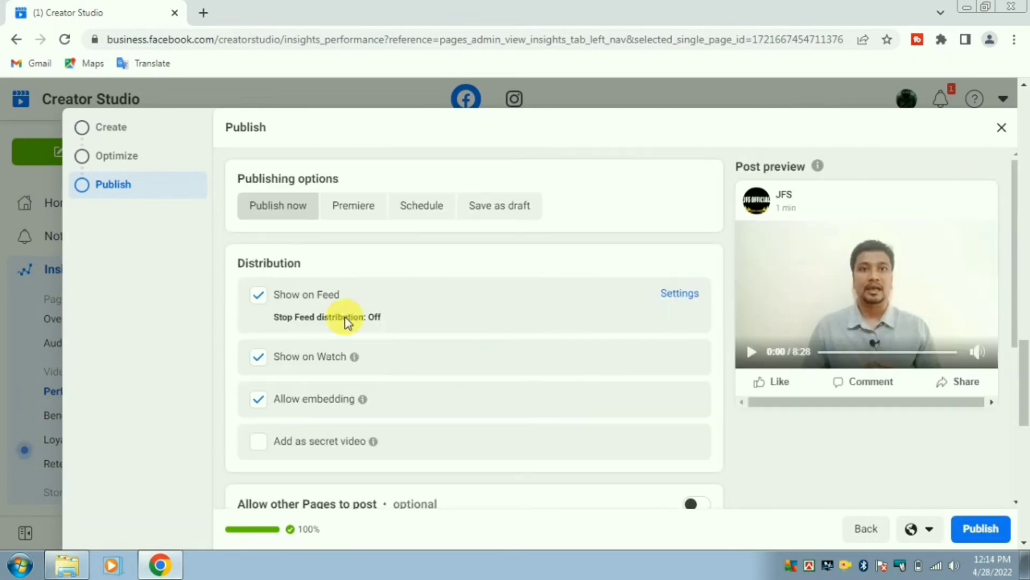
click(434, 214)
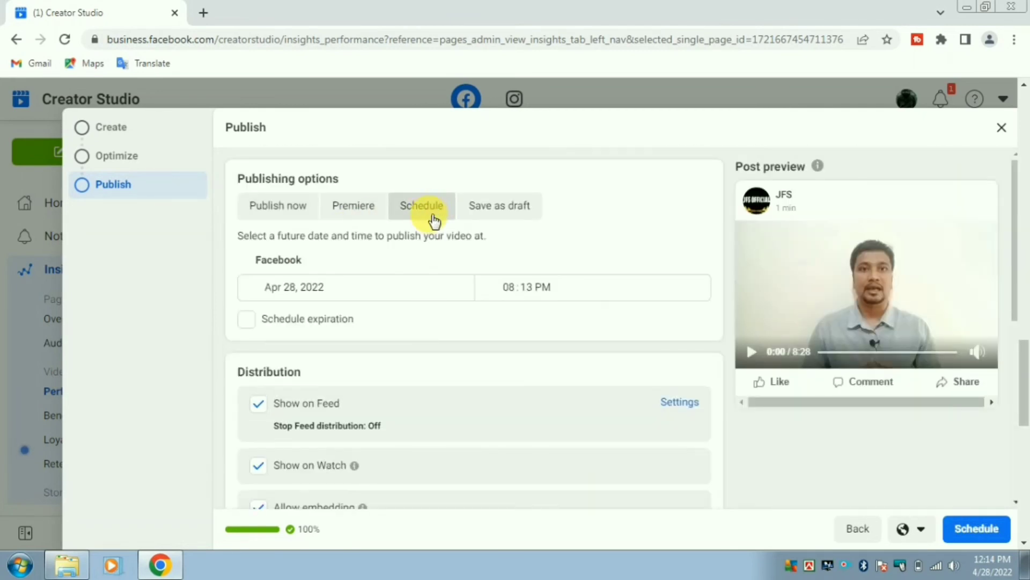
click(369, 216)
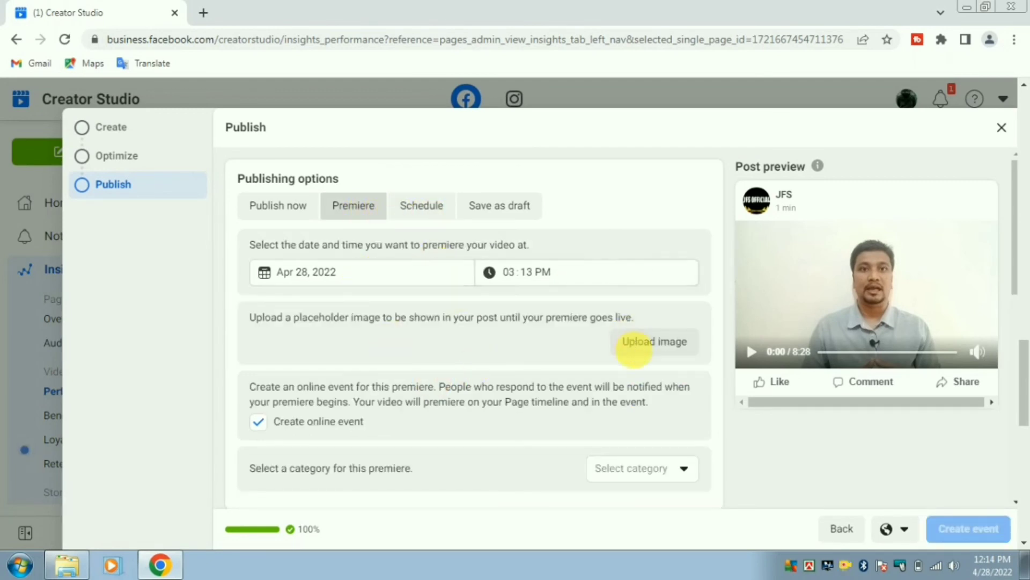
click(425, 207)
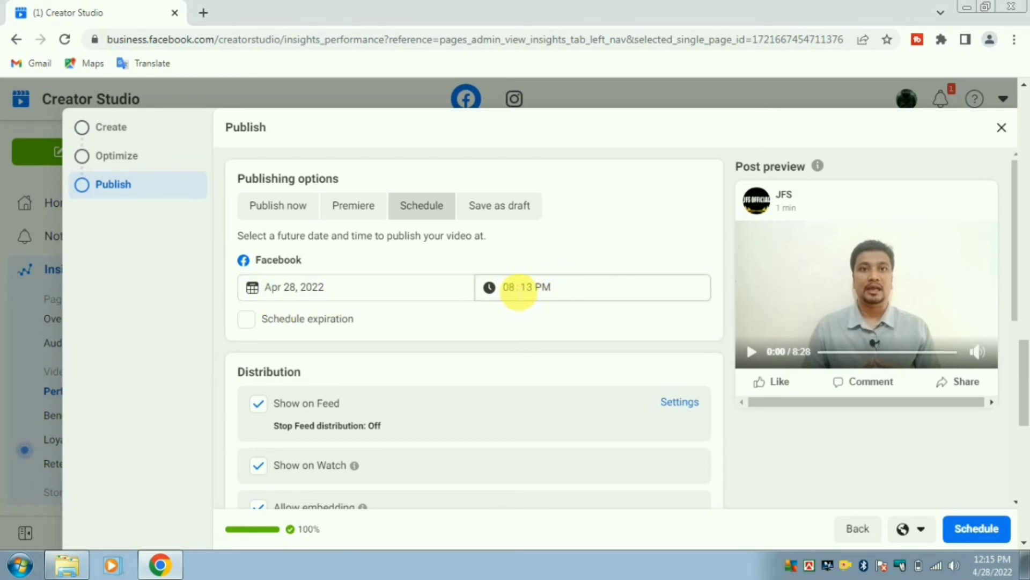
Step: Set the scheduled publishing time to 04:00 PM on April 28, 2022
click(520, 294)
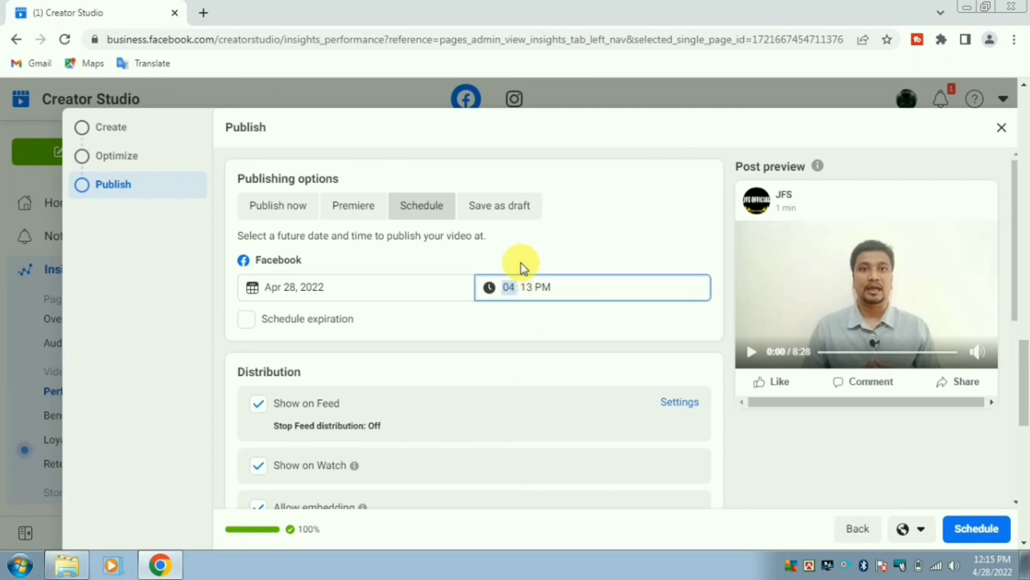
click(531, 290)
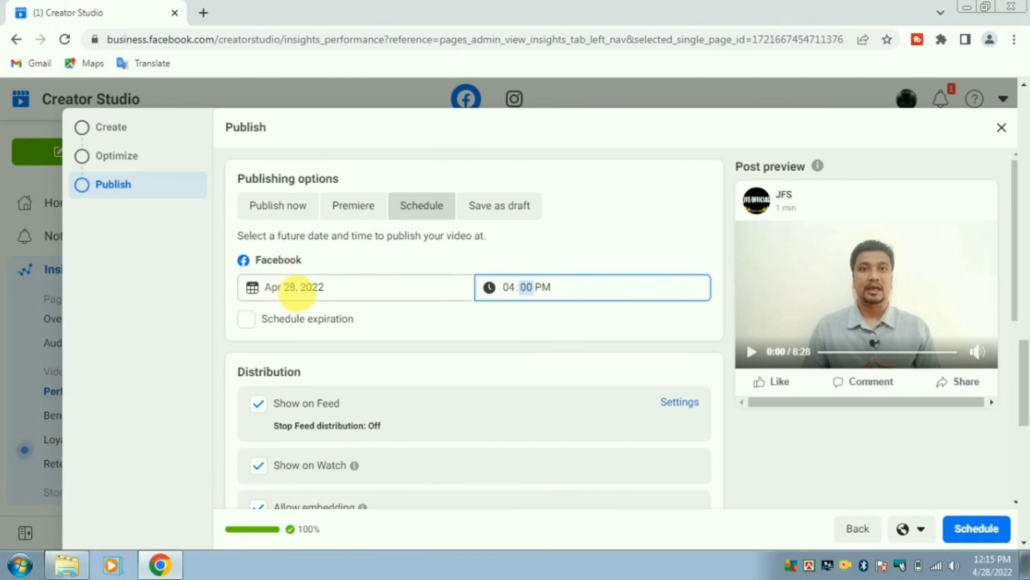
click(296, 287)
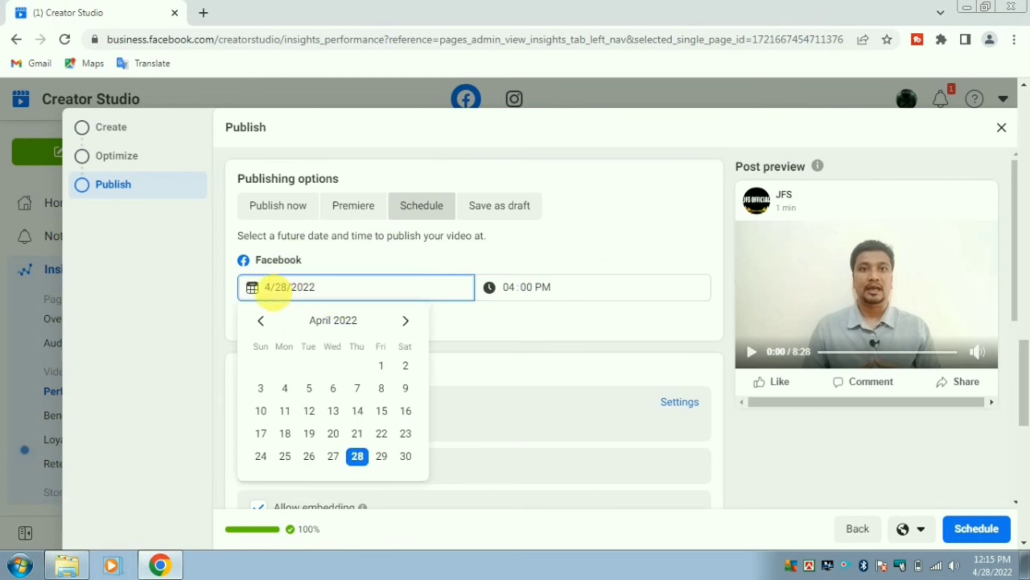
click(367, 469)
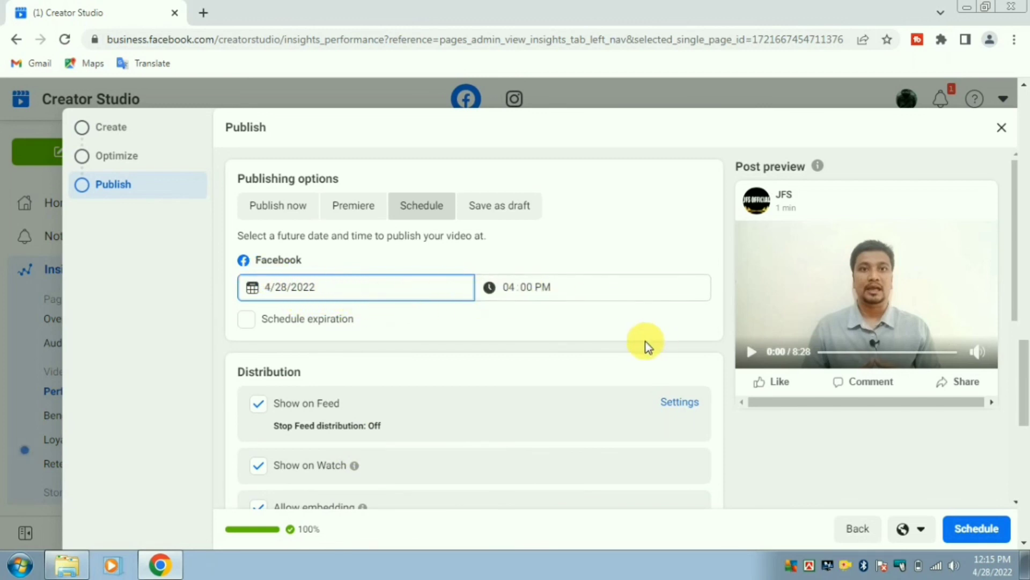
Step: Review the distribution and playlist settings, schedule the video post and close the confirmation dialog
scroll(639, 345, down, 4)
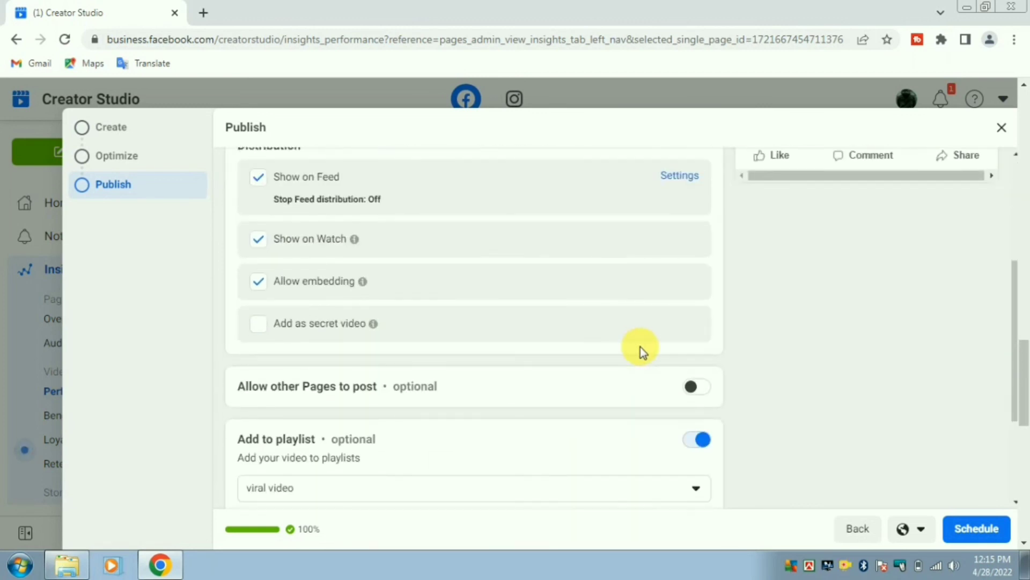
scroll(640, 347, up, 4)
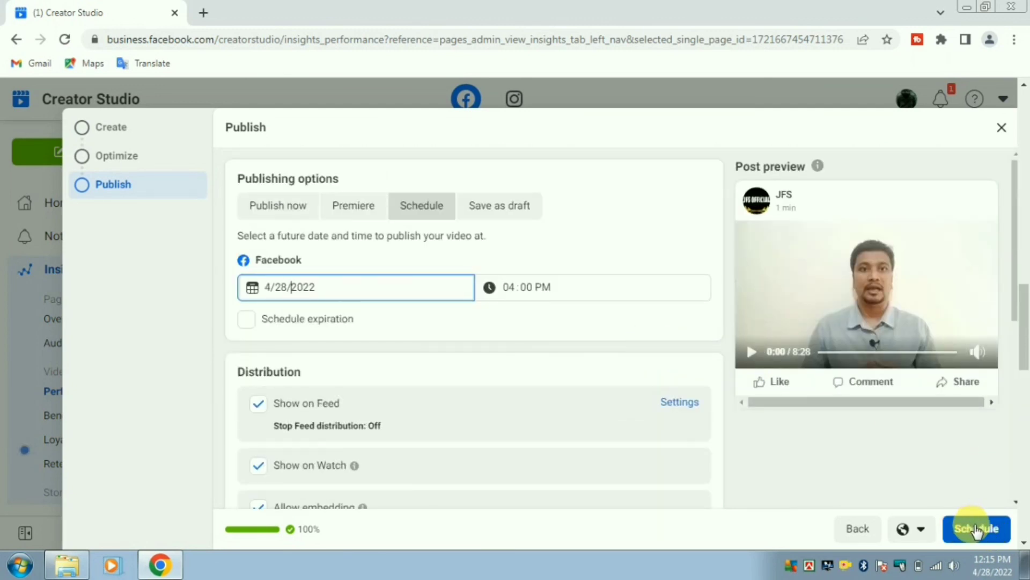
click(976, 529)
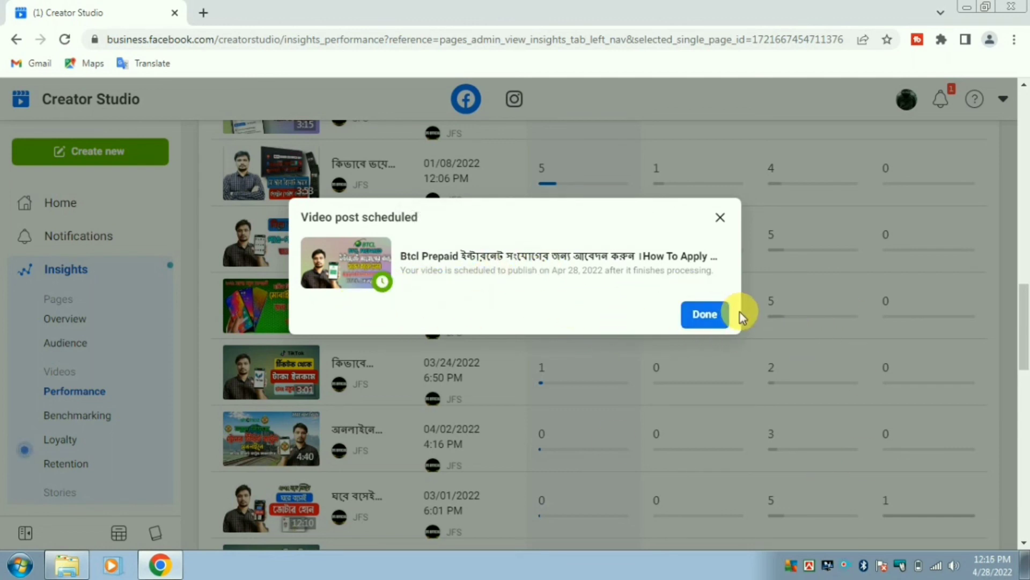
click(717, 318)
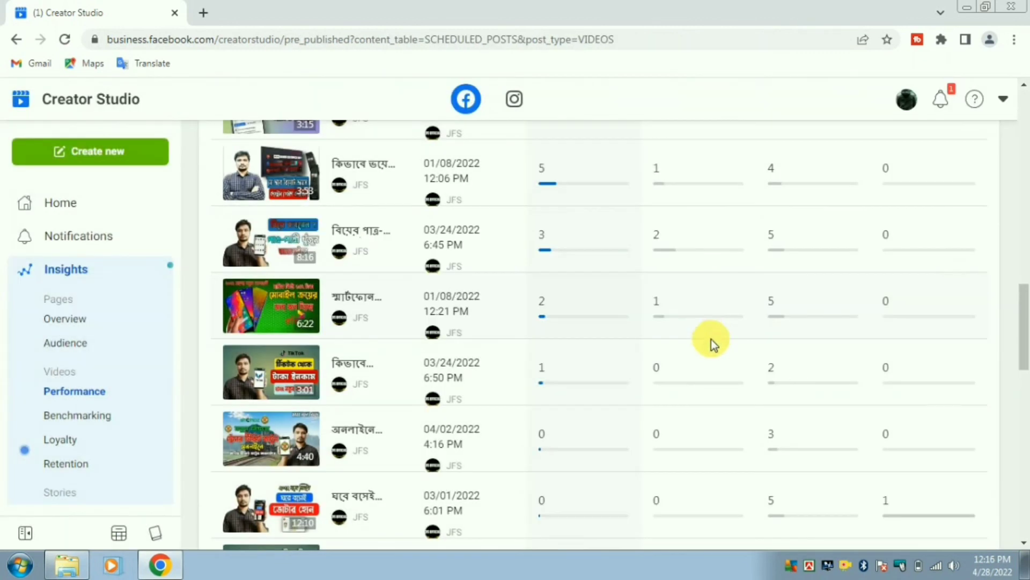